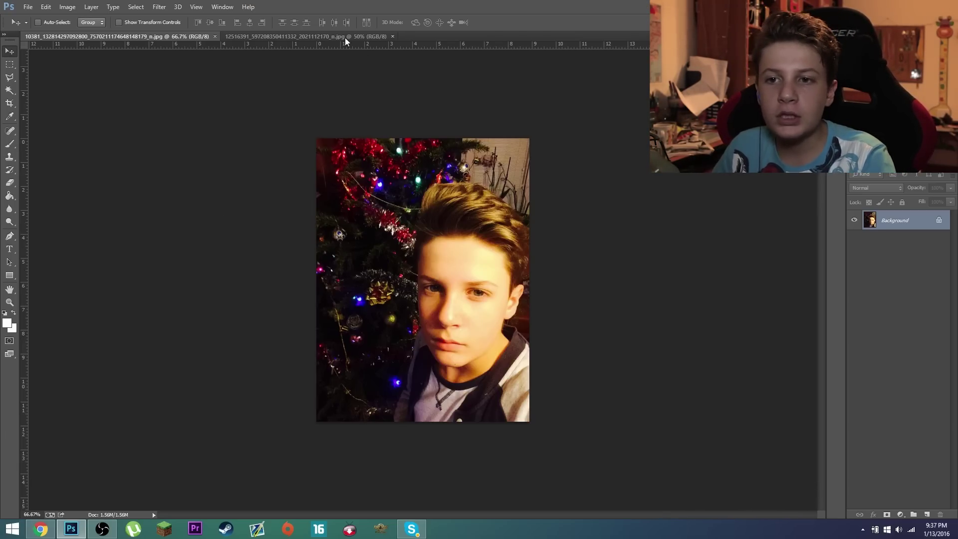
# Switch to the cap photo and start unlocking its Background layer.
pyautogui.click(299, 39)
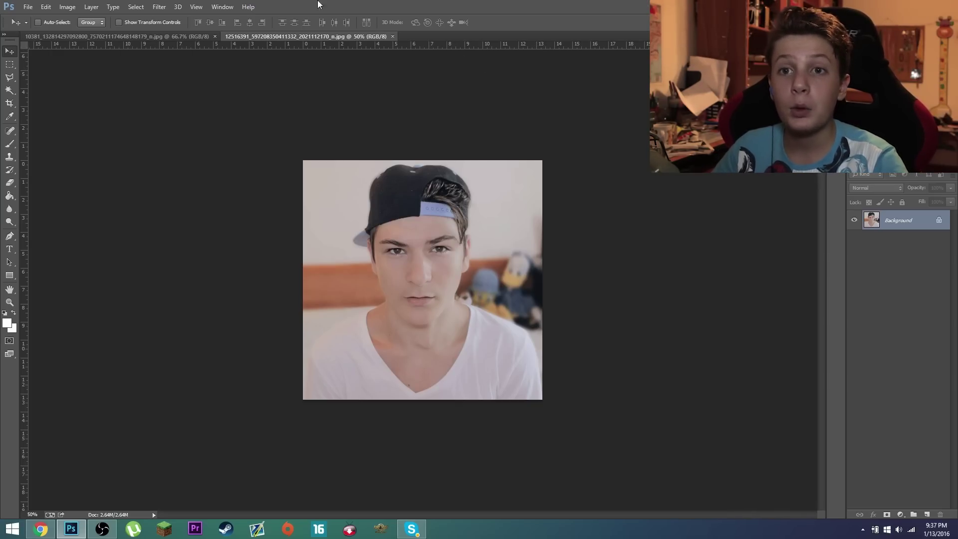
pyautogui.doubleClick(930, 224)
# Confirm Layer 0, then trace the face with the Polygonal Lasso.
pyautogui.click(562, 170)
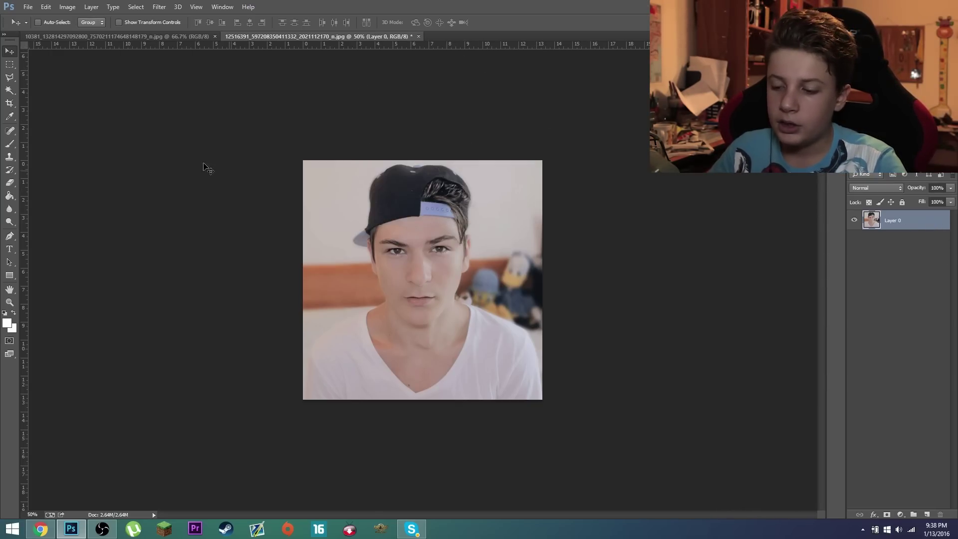
pyautogui.hotkey('ctrl', '+')
pyautogui.hotkey('ctrl', '+')
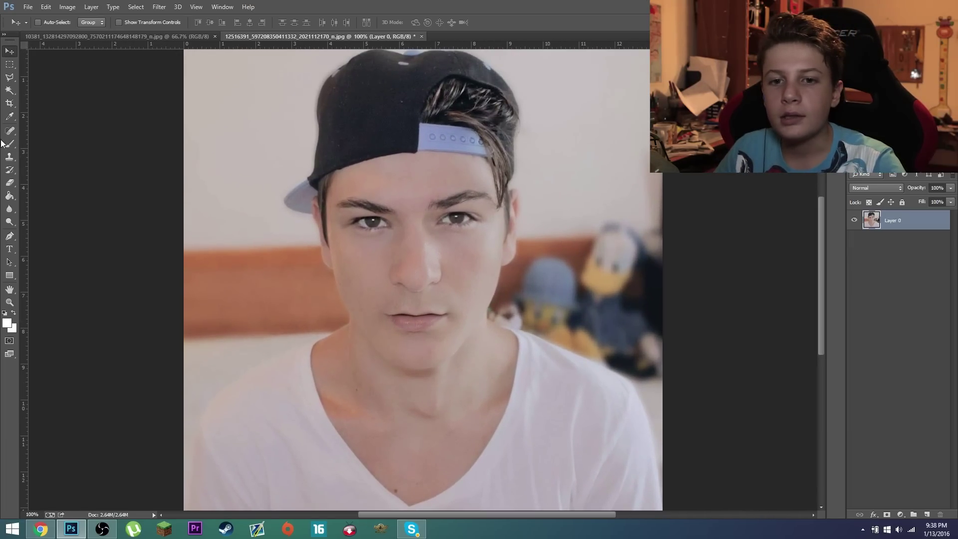
pyautogui.scroll(2, 35, 131)
pyautogui.click(11, 78)
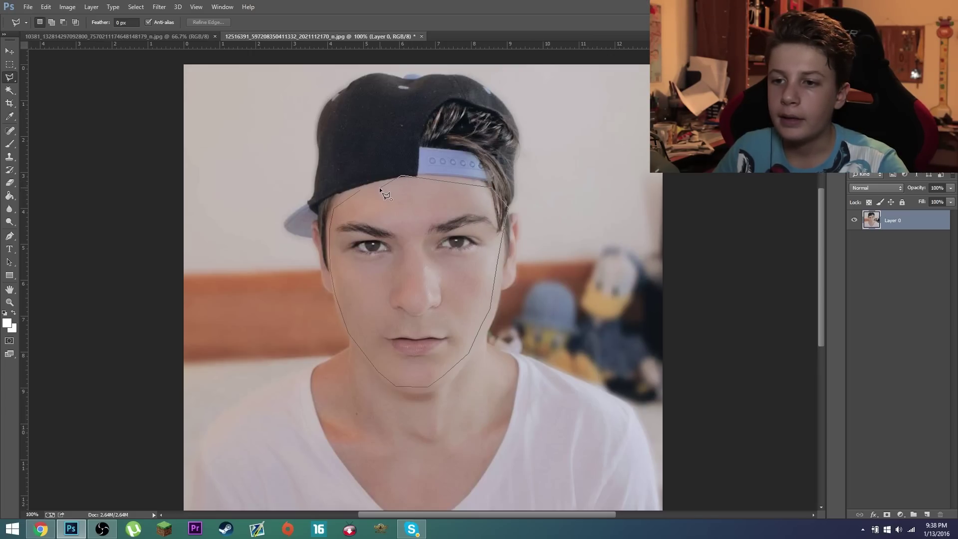
pyautogui.doubleClick(360, 190)
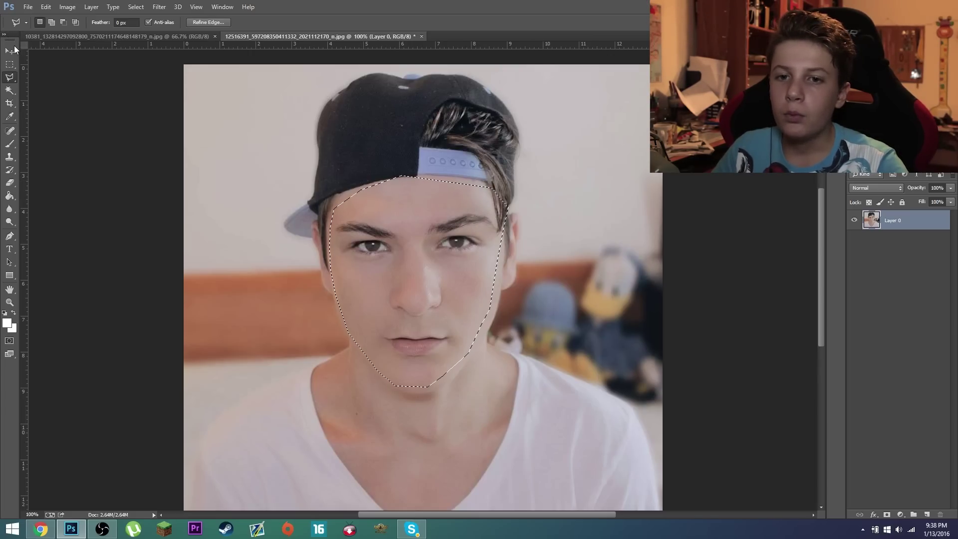
# Copy the selected face and close the cap photo.
pyautogui.click(53, 8)
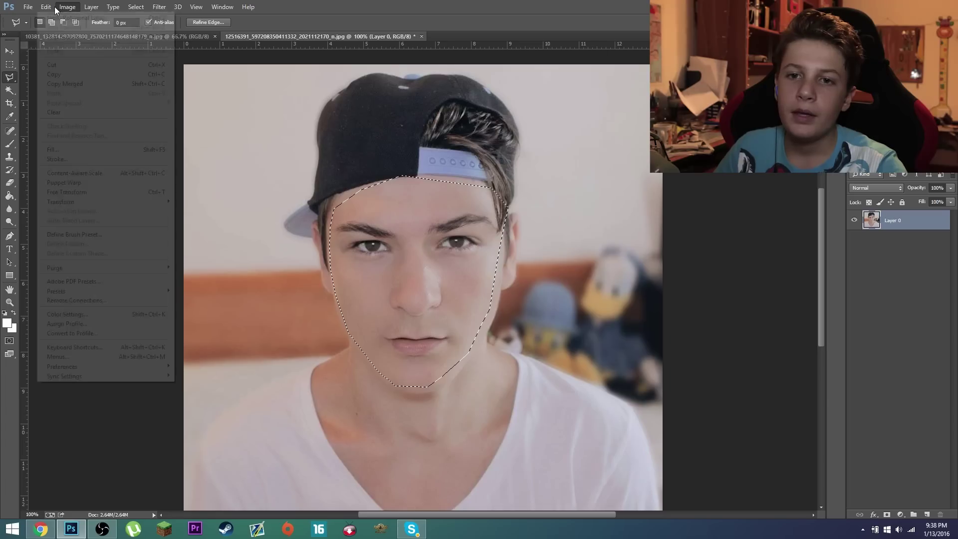
pyautogui.click(54, 74)
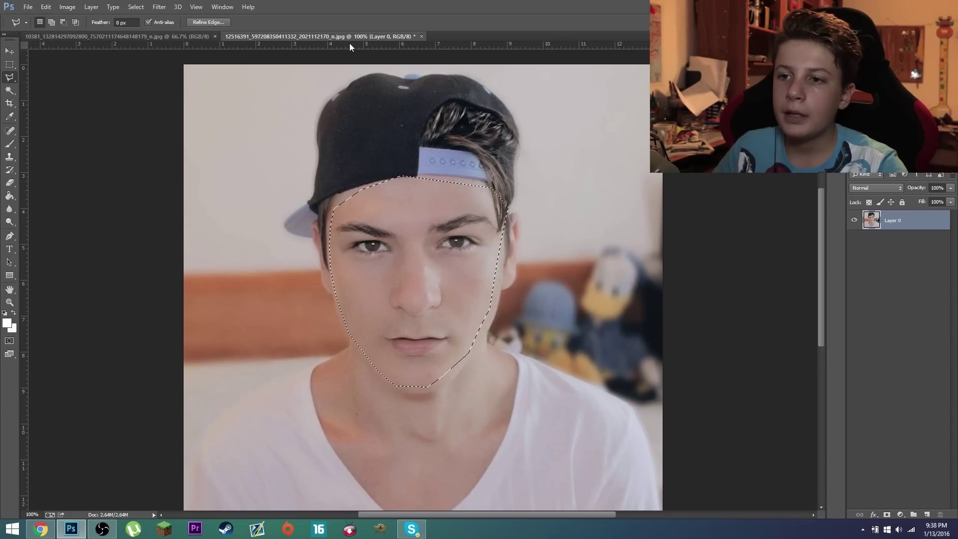
pyautogui.click(421, 37)
# Discard the cap photo's changes, paste the face into the Christmas-tree selfie, and move it over the face.
pyautogui.click(484, 204)
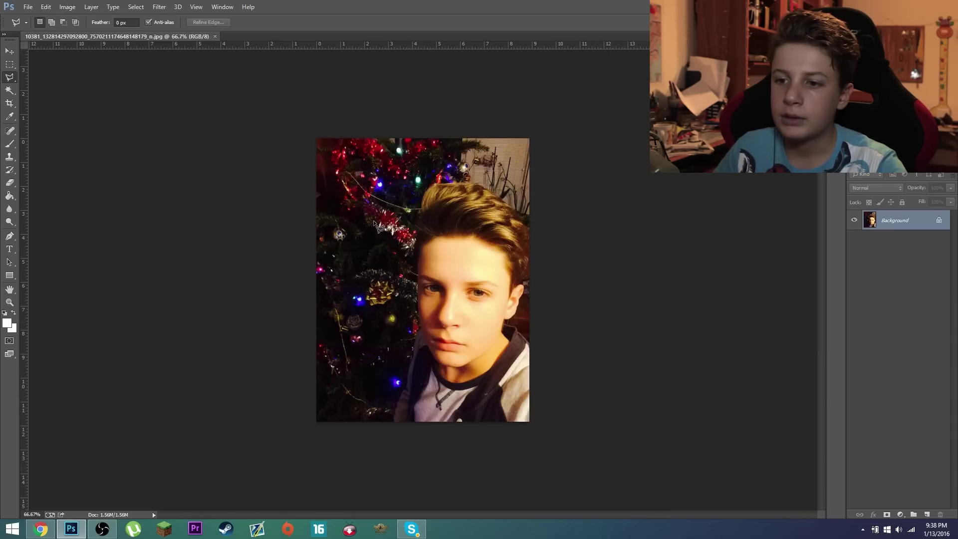
pyautogui.click(46, 6)
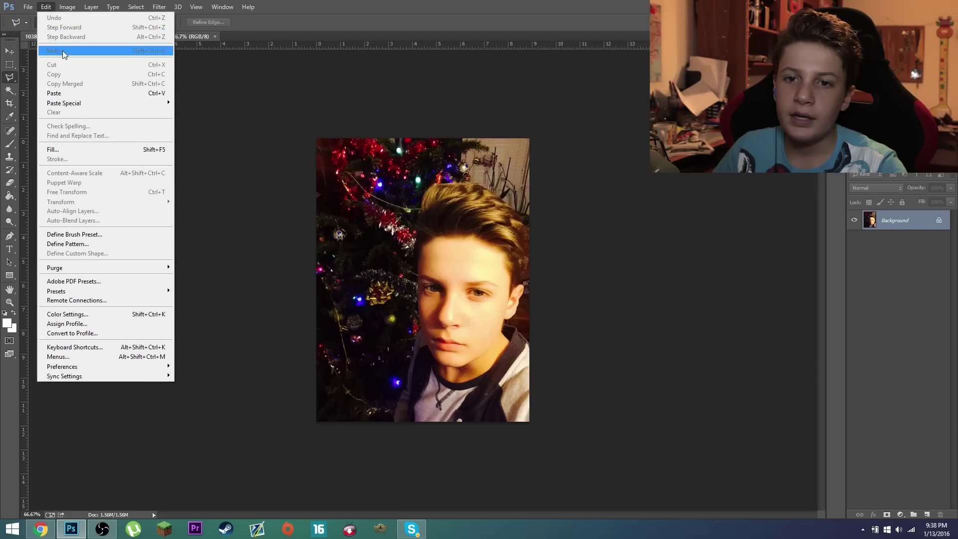
pyautogui.click(59, 94)
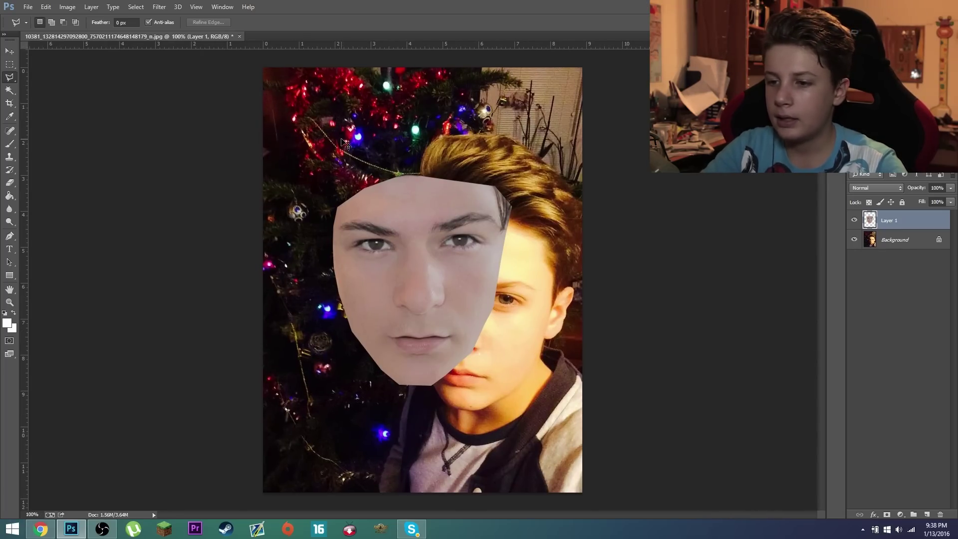
pyautogui.hotkey('ctrl', '+')
pyautogui.hotkey('ctrl', '+')
pyautogui.hotkey('ctrl', '-')
pyautogui.moveTo(394, 260); pyautogui.dragTo(441, 285)
# Free-transform the face to about 89% and set Layer 1 to 64% opacity.
pyautogui.hotkey('ctrl', 't')
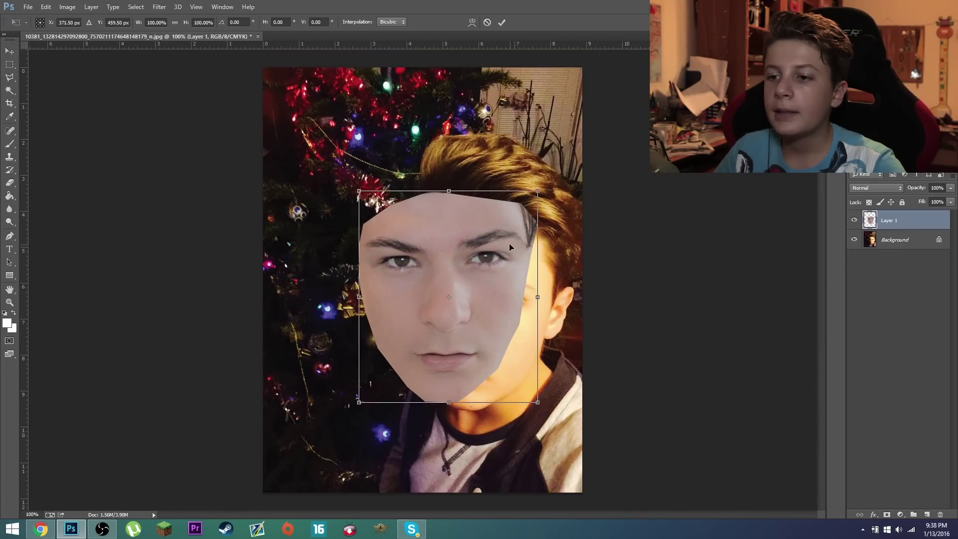
pyautogui.moveTo(552, 202); pyautogui.dragTo(534, 223)
pyautogui.moveTo(513, 254); pyautogui.dragTo(543, 250)
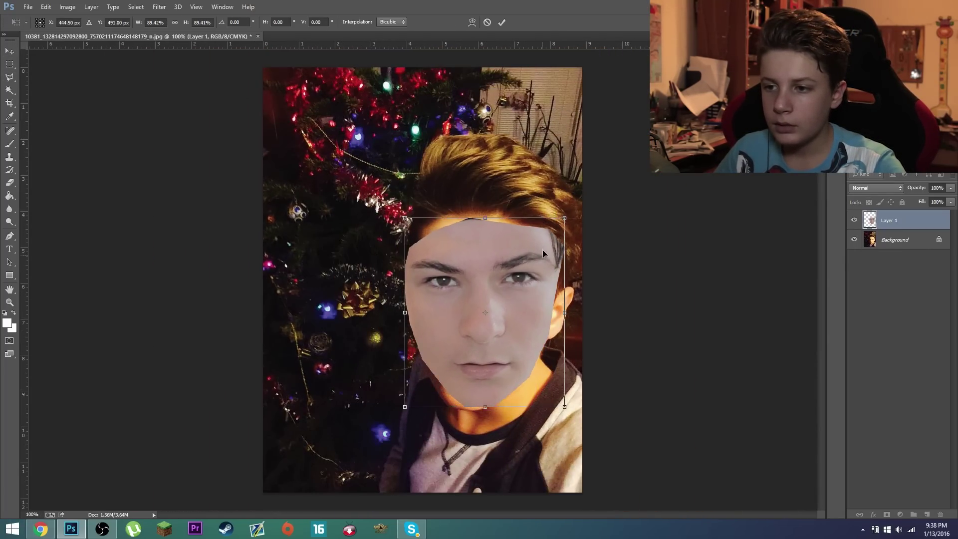
pyautogui.hotkey('ctrl', '+')
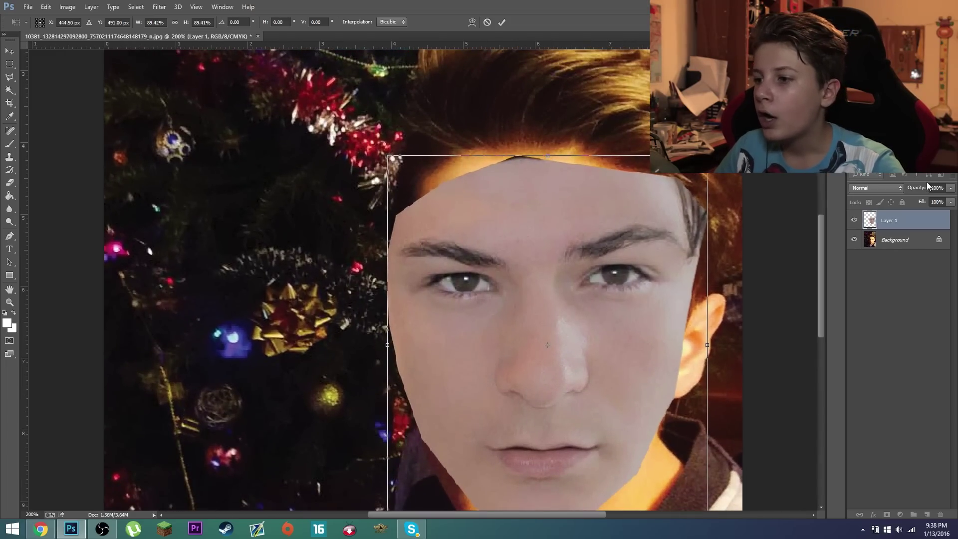
pyautogui.moveTo(928, 200)
pyautogui.mouseDown()
pyautogui.moveTo(917, 203)
pyautogui.moveTo(930, 201)
pyautogui.mouseUp()
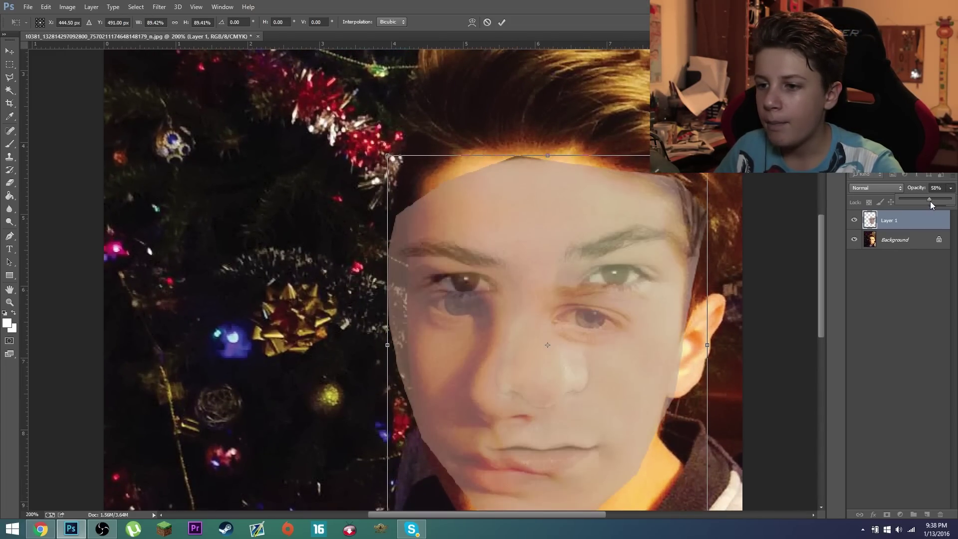
pyautogui.scroll(-2, 630, 320)
pyautogui.moveTo(550, 386); pyautogui.dragTo(525, 393)
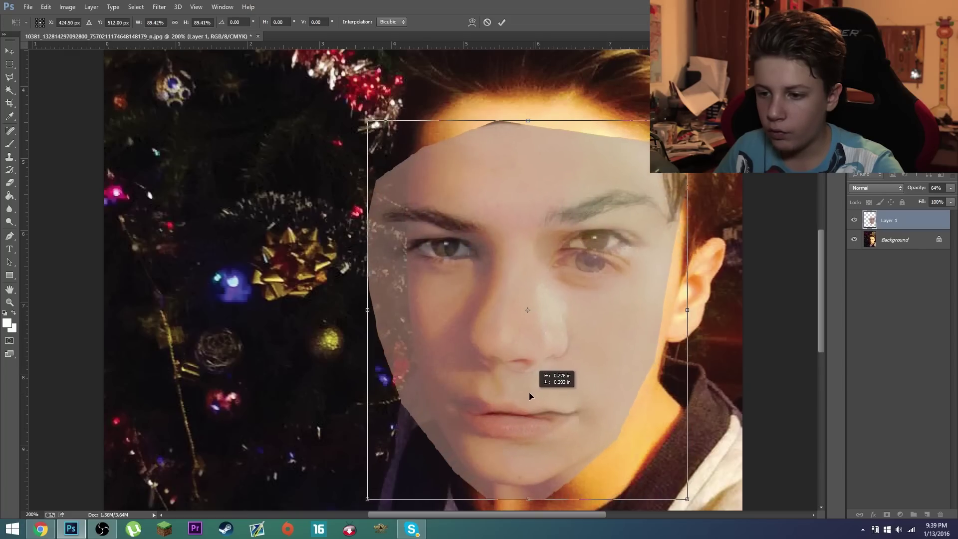
# Reshape the face's edges and rotate it about 5° to match the original.
pyautogui.moveTo(357, 299); pyautogui.dragTo(379, 298)
pyautogui.moveTo(688, 149); pyautogui.dragTo(698, 160)
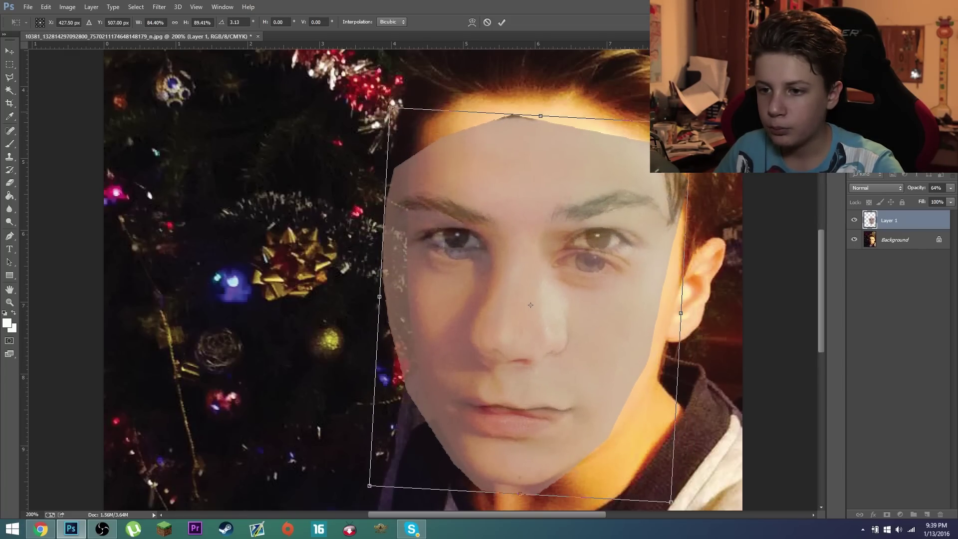
pyautogui.moveTo(625, 262); pyautogui.dragTo(612, 266)
pyautogui.moveTo(532, 123); pyautogui.dragTo(532, 138)
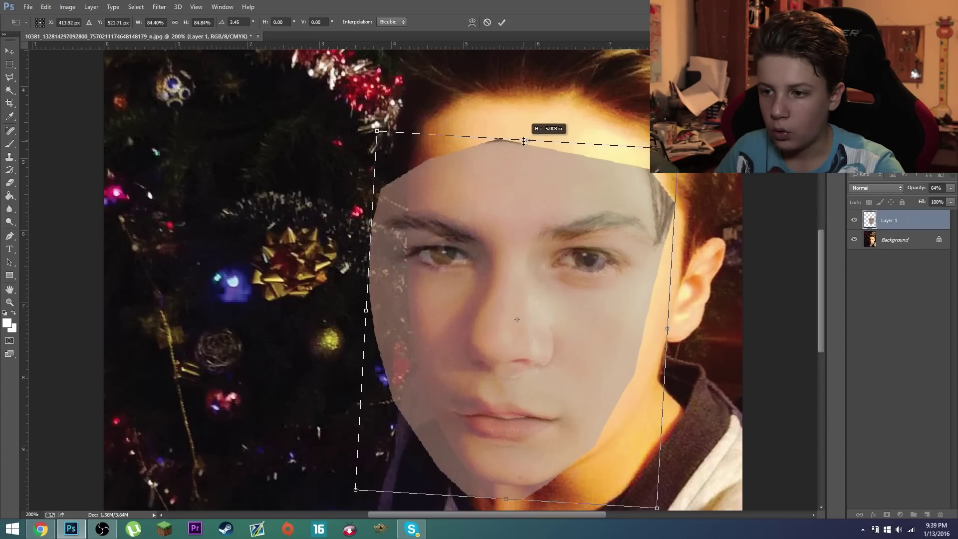
pyautogui.moveTo(667, 326); pyautogui.dragTo(677, 332)
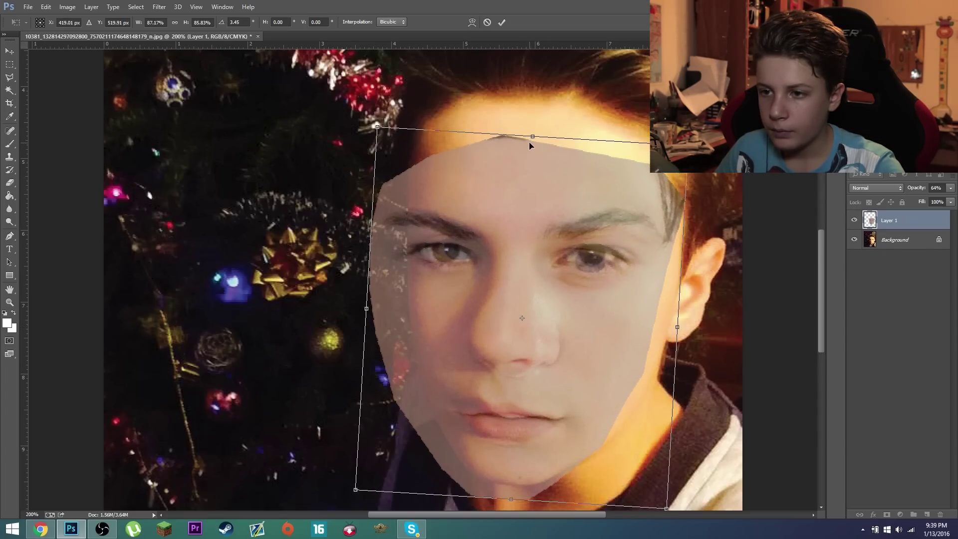
pyautogui.moveTo(529, 136); pyautogui.dragTo(537, 145)
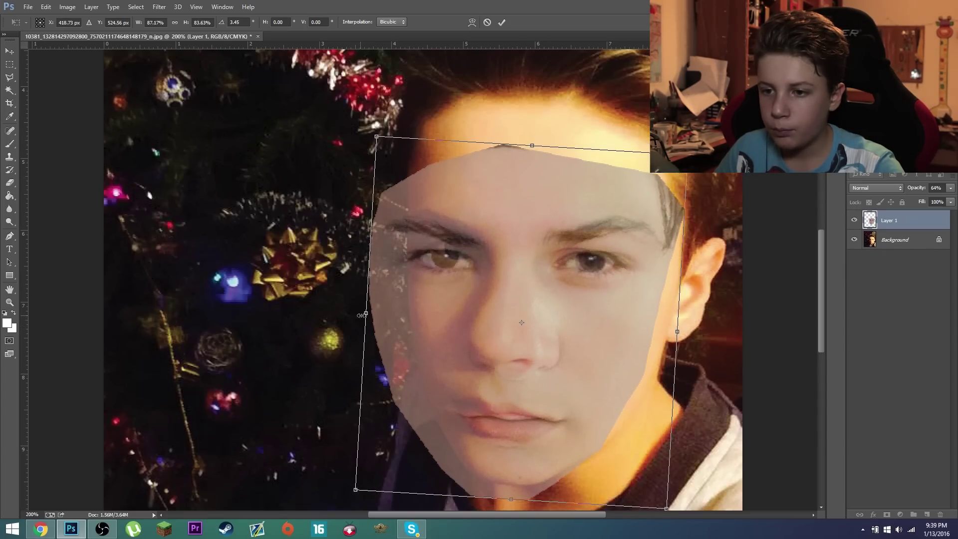
pyautogui.moveTo(361, 316); pyautogui.dragTo(379, 315)
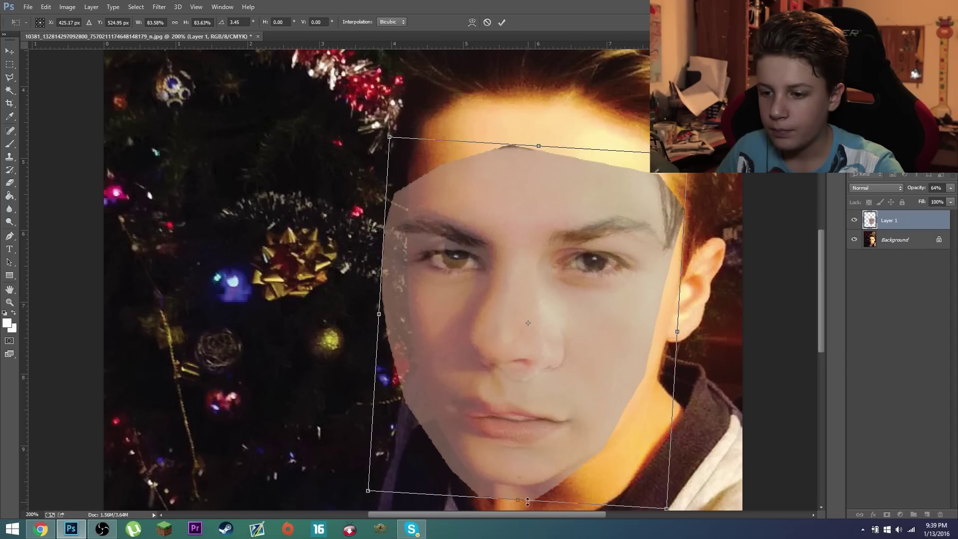
pyautogui.moveTo(527, 501); pyautogui.dragTo(527, 494)
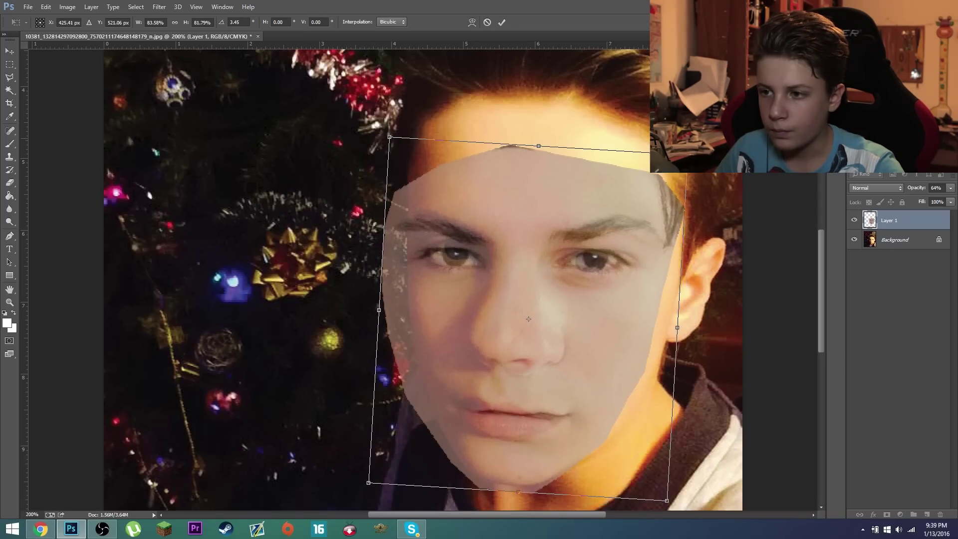
pyautogui.moveTo(691, 210); pyautogui.dragTo(685, 239)
pyautogui.moveTo(597, 323); pyautogui.dragTo(592, 324)
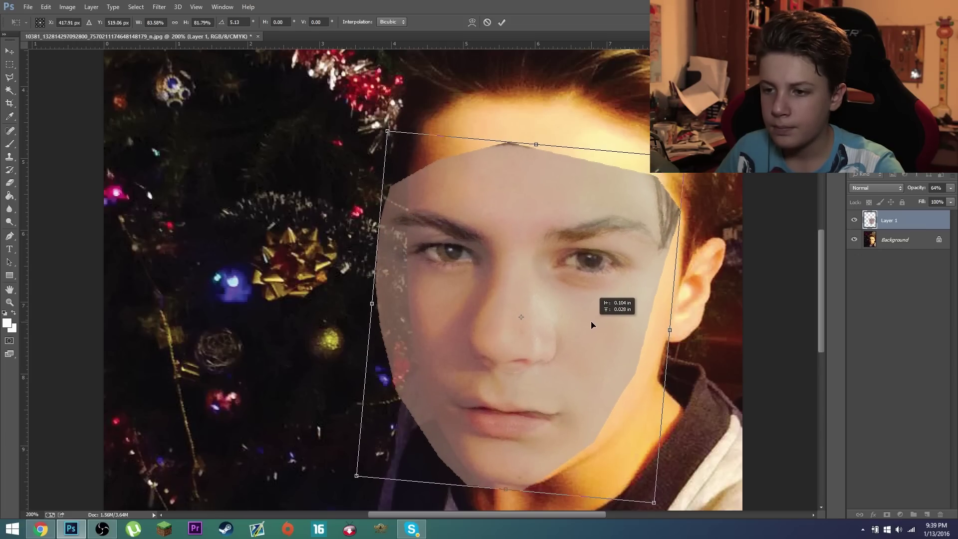
# Try a horizontal flip, undo it, and set Layer 1 opacity to 55%.
pyautogui.rightClick(592, 323)
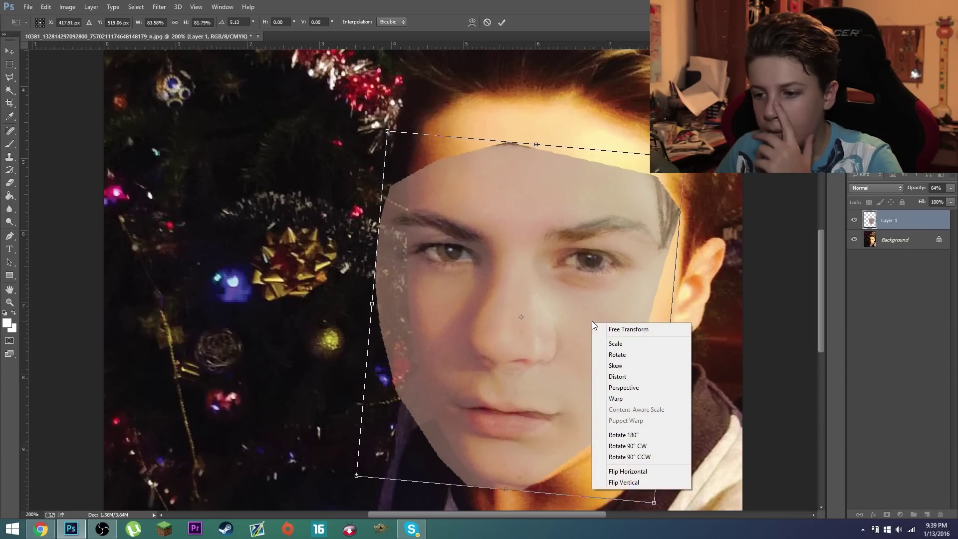
pyautogui.click(613, 473)
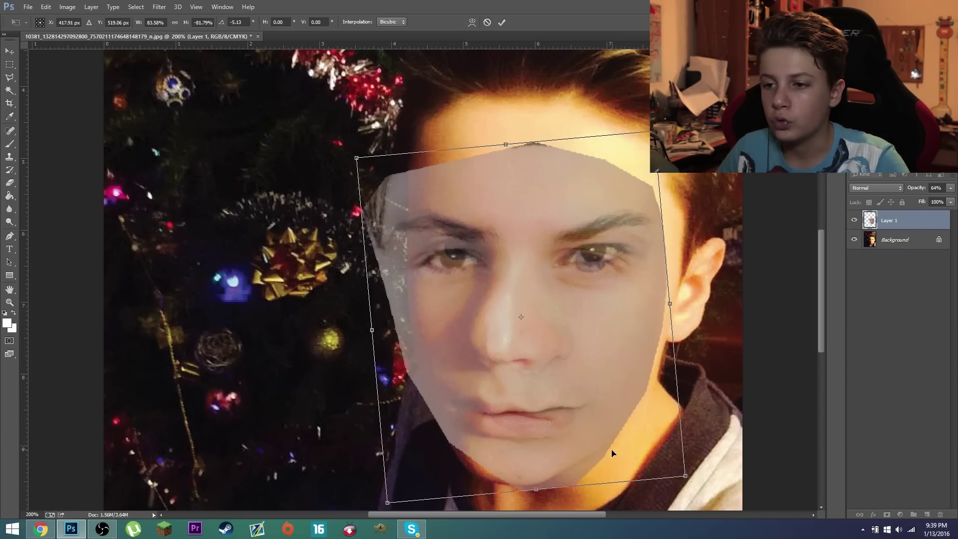
pyautogui.hotkey('ctrl', 'z')
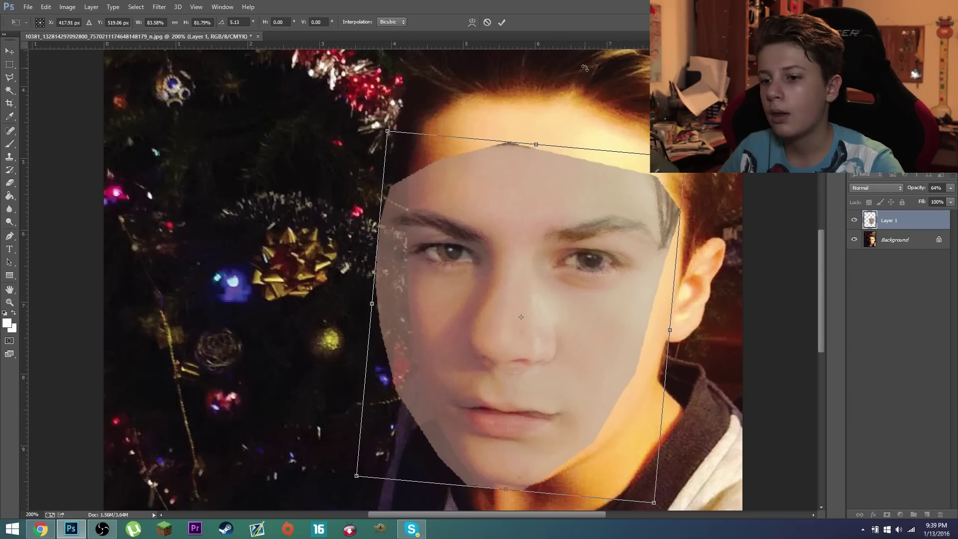
pyautogui.click(950, 187)
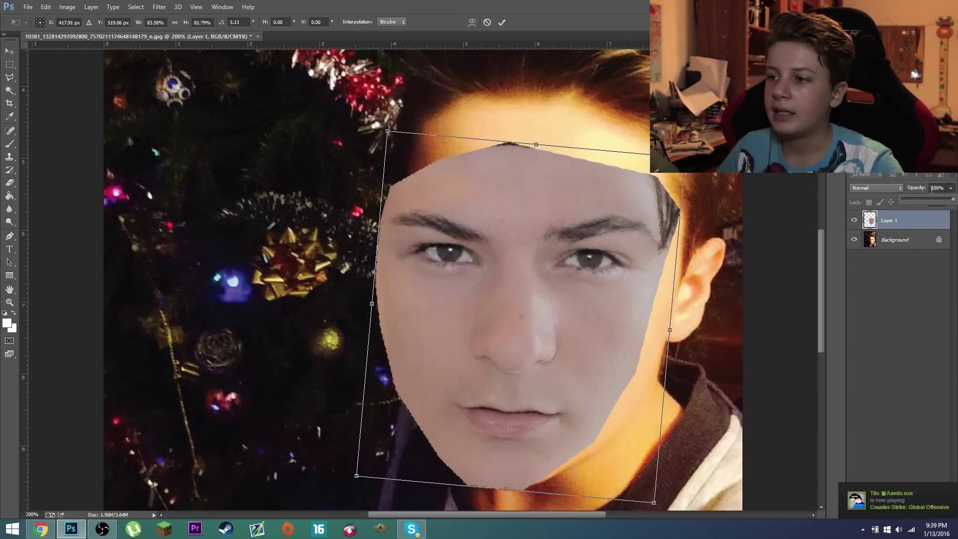
pyautogui.moveTo(930, 202); pyautogui.dragTo(927, 201)
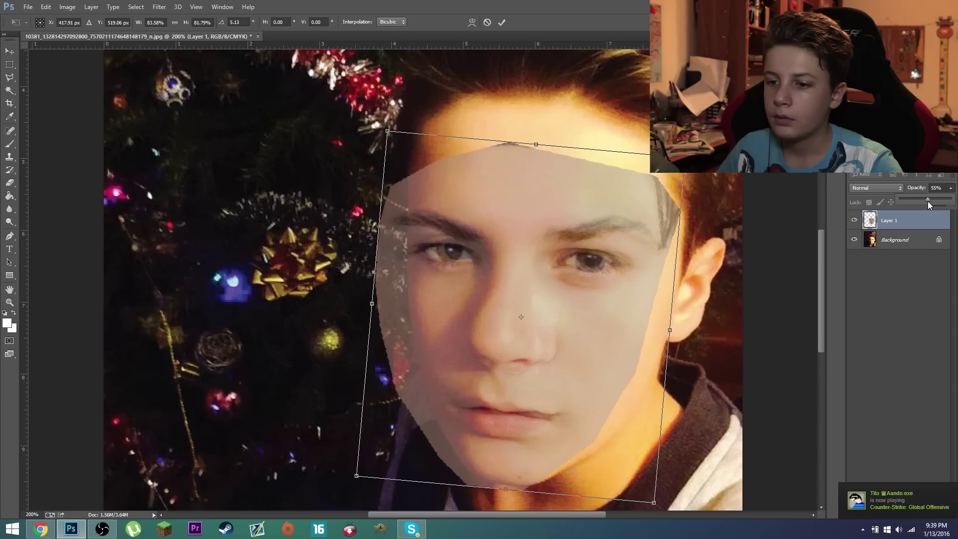
pyautogui.click(367, 308)
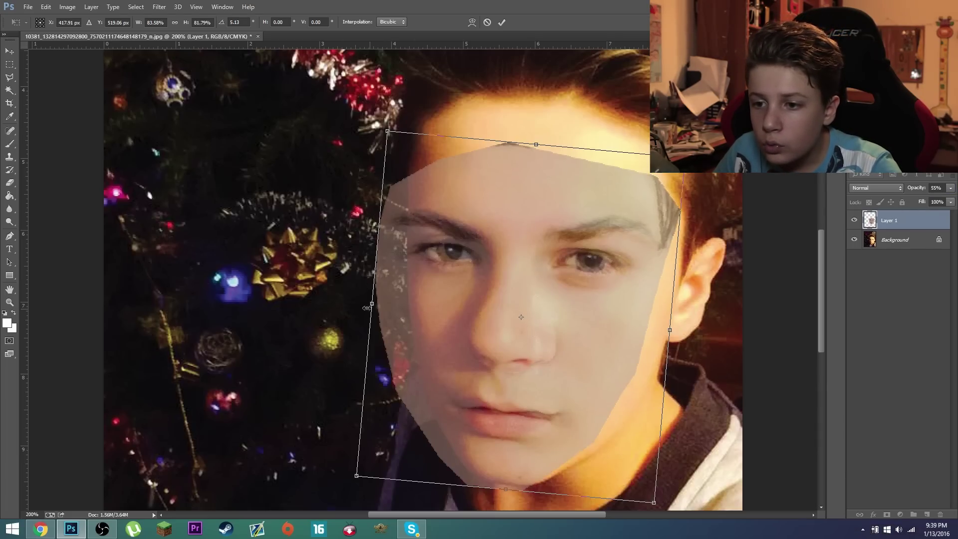
# Fine-tune the face's width, height and rotation, then apply the transform.
pyautogui.moveTo(367, 308); pyautogui.dragTo(375, 308)
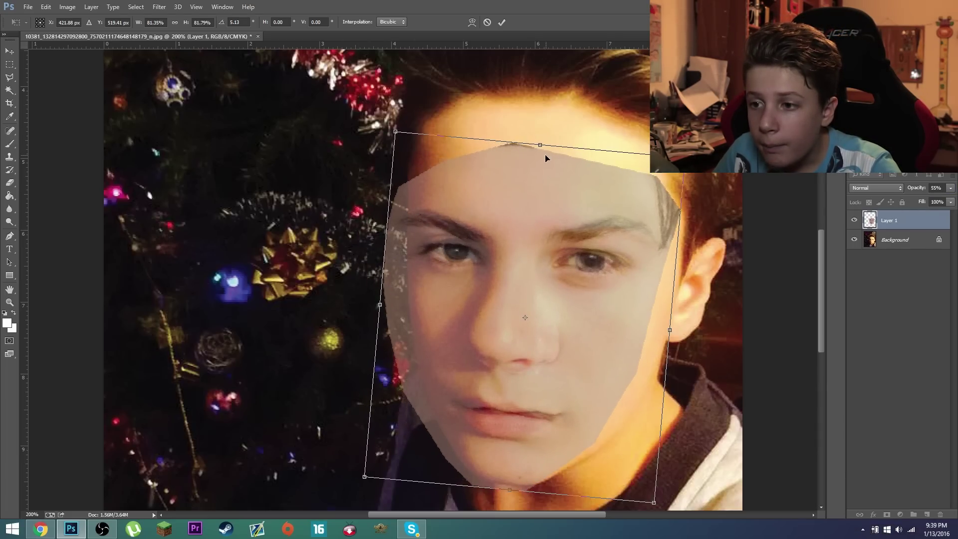
pyautogui.moveTo(546, 158); pyautogui.dragTo(535, 155)
pyautogui.moveTo(678, 150); pyautogui.dragTo(683, 154)
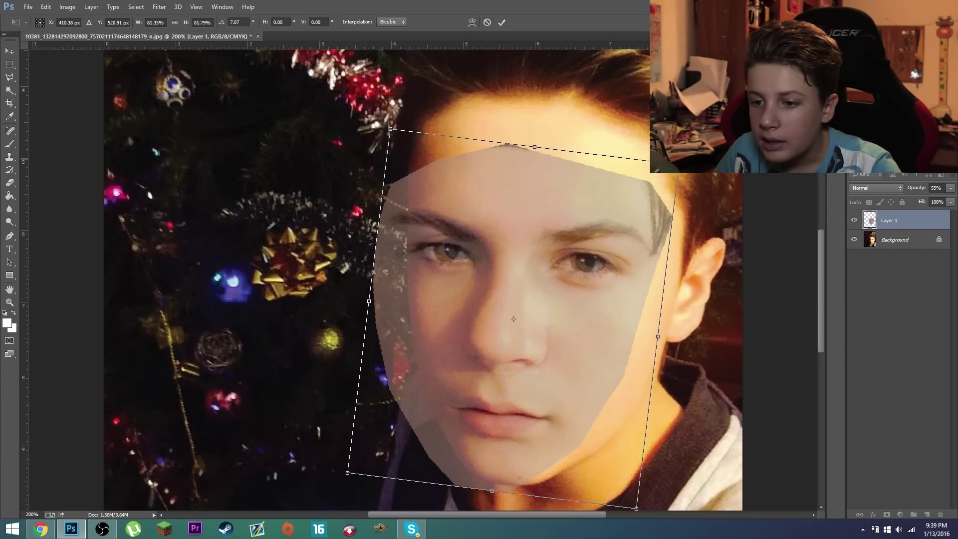
pyautogui.moveTo(532, 143); pyautogui.dragTo(532, 142)
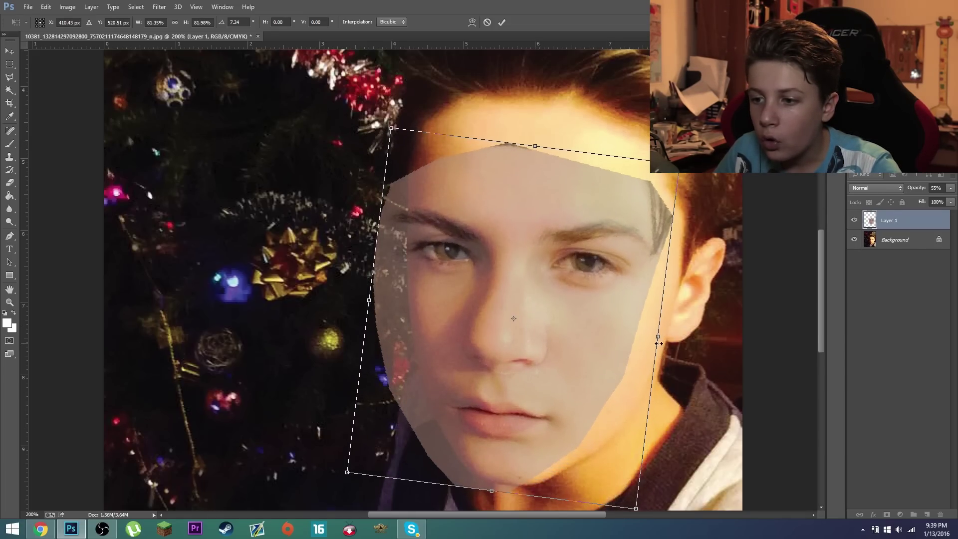
pyautogui.moveTo(658, 343); pyautogui.dragTo(664, 343)
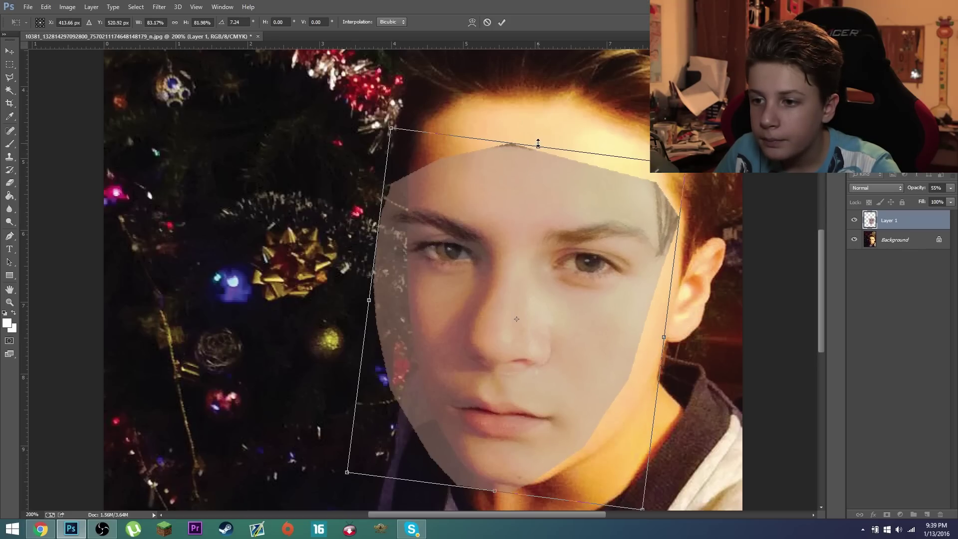
pyautogui.moveTo(537, 143); pyautogui.dragTo(538, 141)
pyautogui.moveTo(368, 304); pyautogui.dragTo(378, 303)
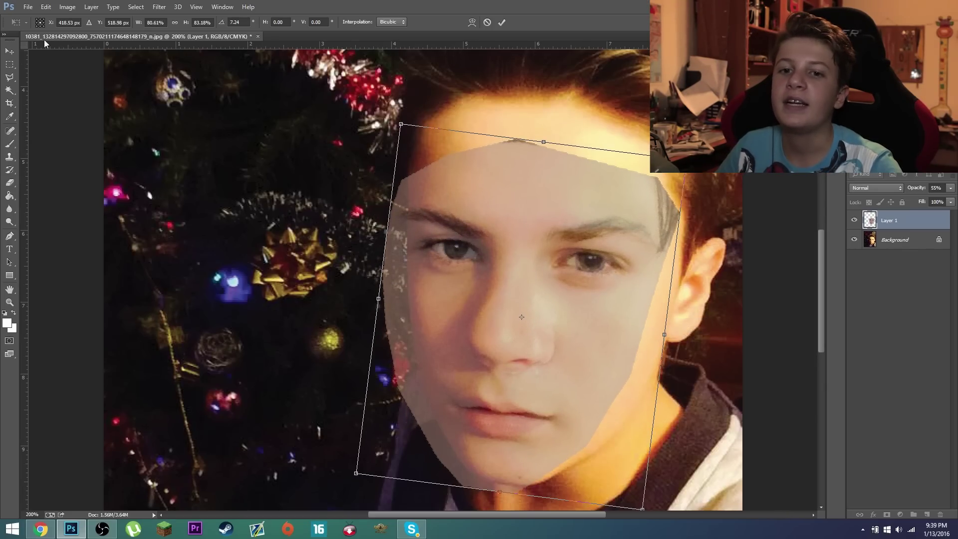
pyautogui.click(9, 51)
pyautogui.click(435, 197)
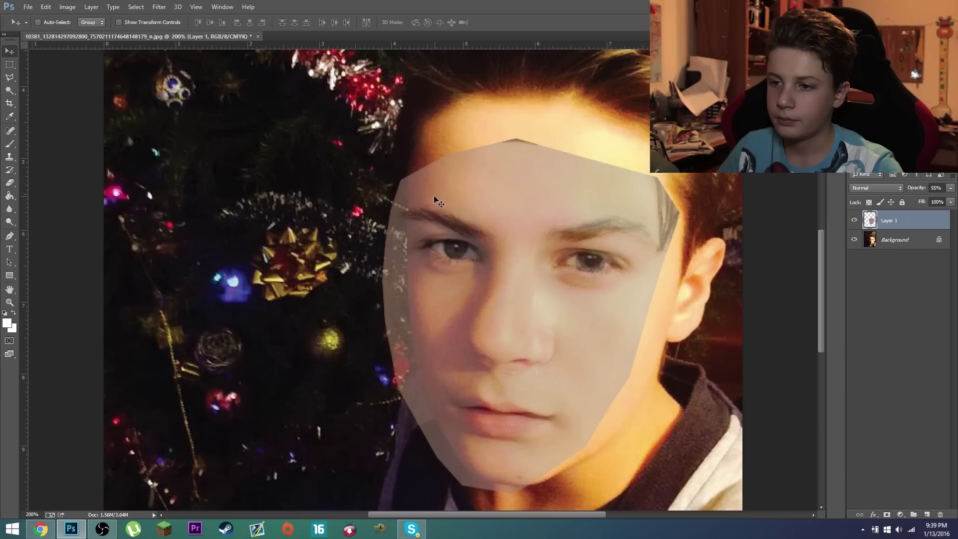
# Restore Layer 1 to full opacity and erase its forehead edge with a lowered-opacity Eraser.
pyautogui.click(950, 188)
pyautogui.scroll(-1, 637, 280)
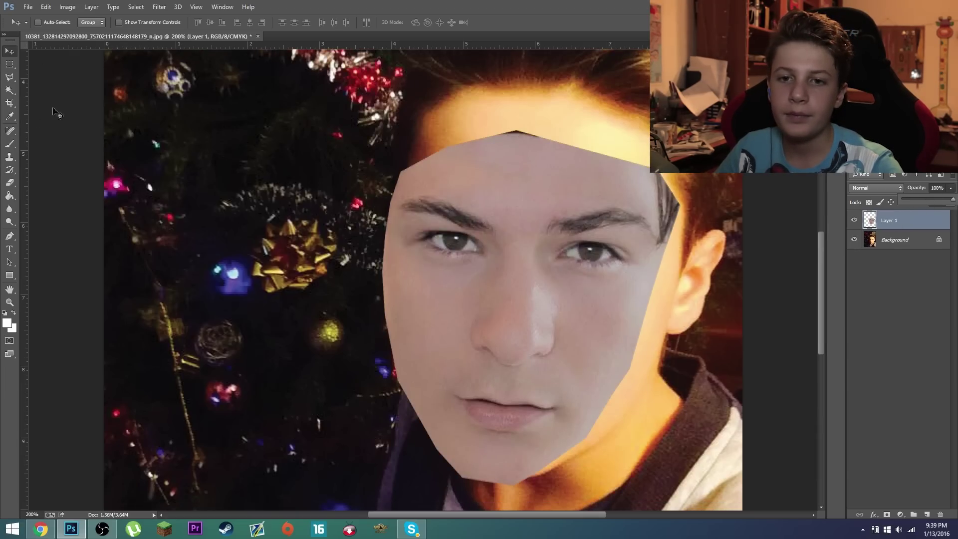
pyautogui.press('j')
pyautogui.click(9, 183)
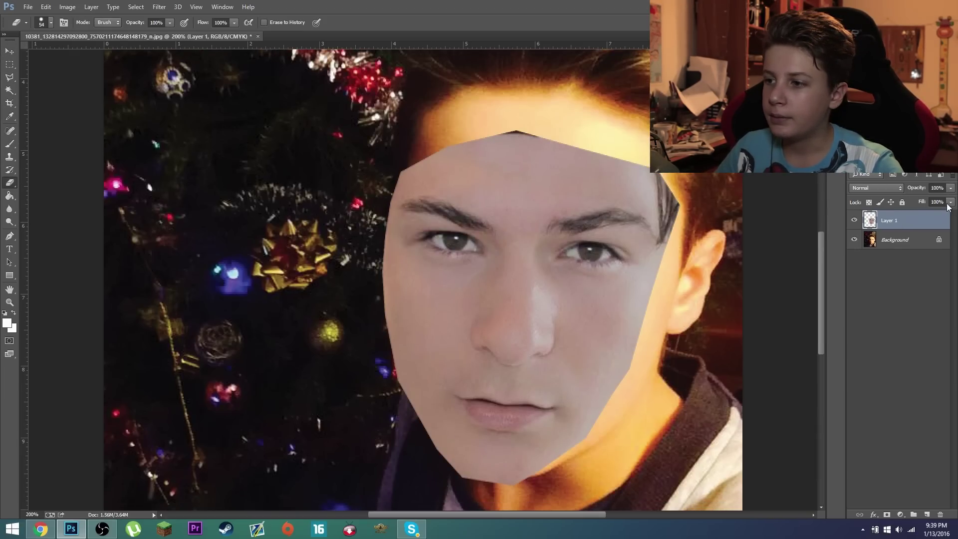
pyautogui.write('31')
pyautogui.moveTo(574, 126)
pyautogui.mouseDown()
pyautogui.moveTo(522, 130)
pyautogui.moveTo(573, 130)
pyautogui.moveTo(567, 136)
pyautogui.moveTo(512, 133)
pyautogui.mouseUp()
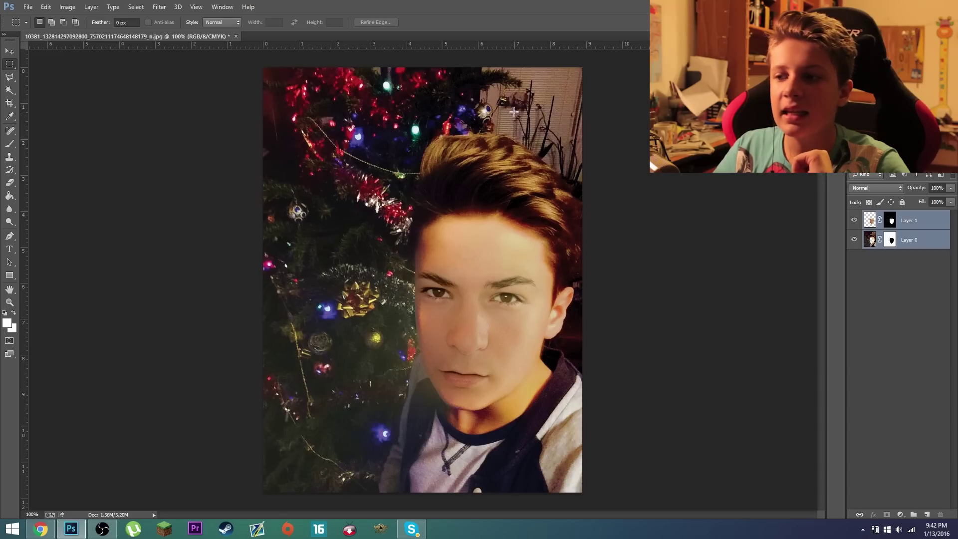
# Deselect layers, zoom to check the blend, and review the Brightness/Contrast properties.
pyautogui.click(934, 363)
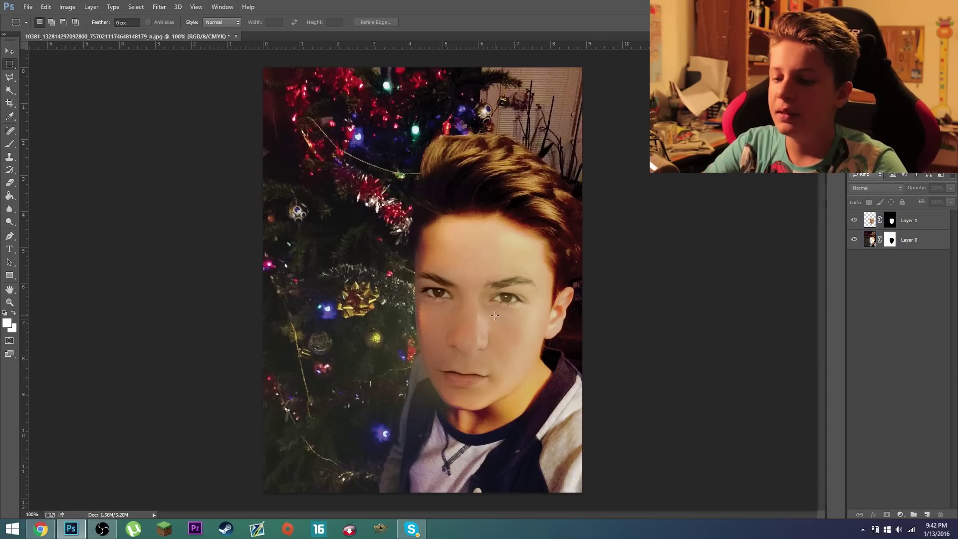
pyautogui.hotkey('ctrl', '+')
pyautogui.hotkey('ctrl', '-')
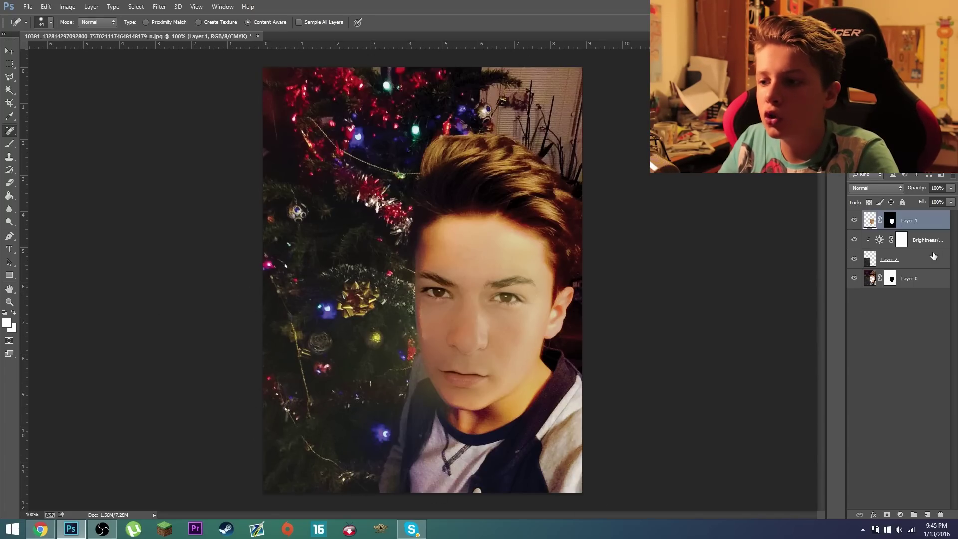
pyautogui.doubleClick(880, 240)
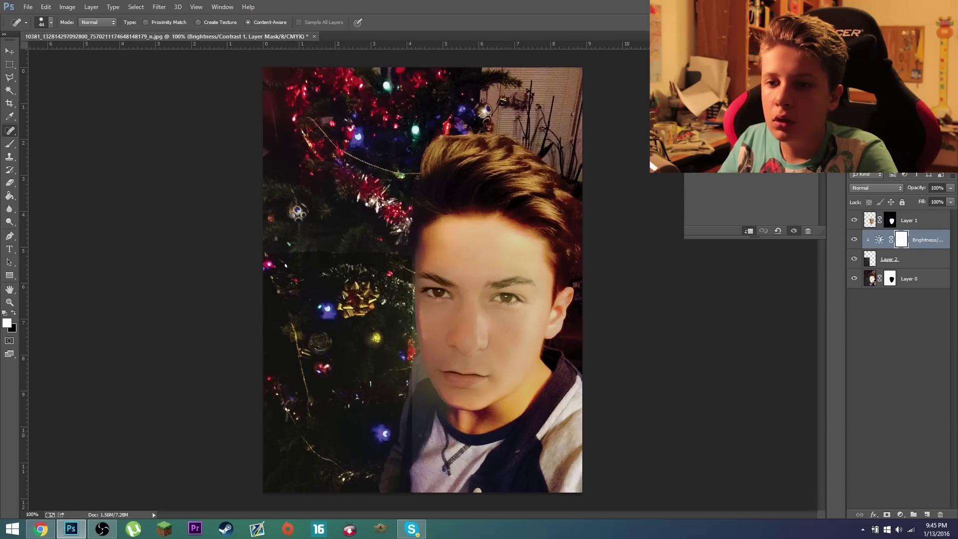
pyautogui.press('Escape')
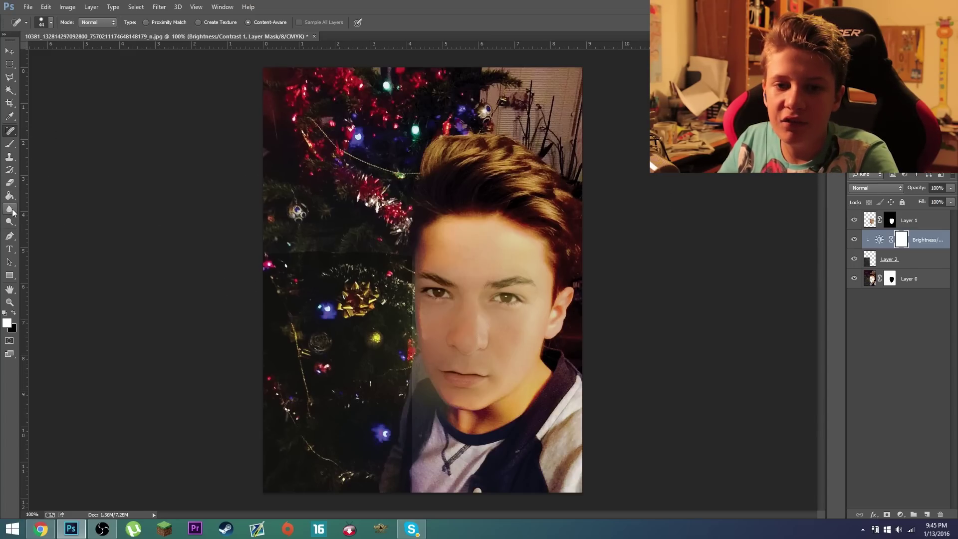
# Erase bands on the left side of the Brightness/Contrast mask.
pyautogui.click(9, 184)
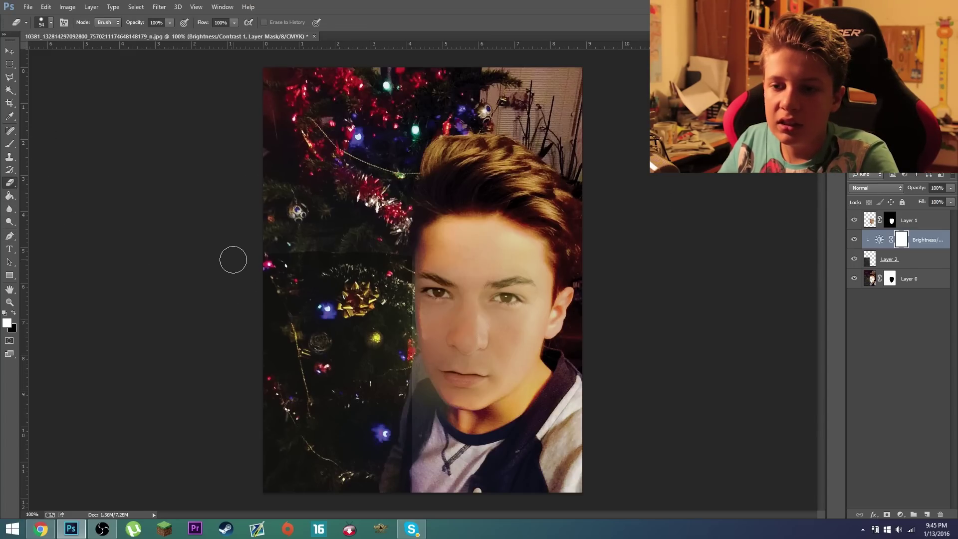
pyautogui.moveTo(233, 259); pyautogui.dragTo(413, 259)
pyautogui.moveTo(284, 272); pyautogui.dragTo(414, 284)
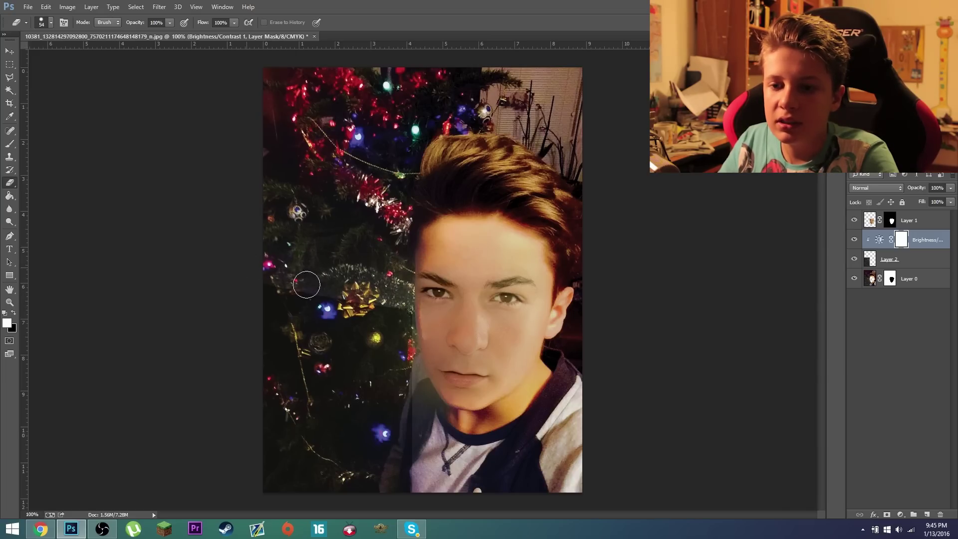
pyautogui.moveTo(306, 280); pyautogui.dragTo(269, 320)
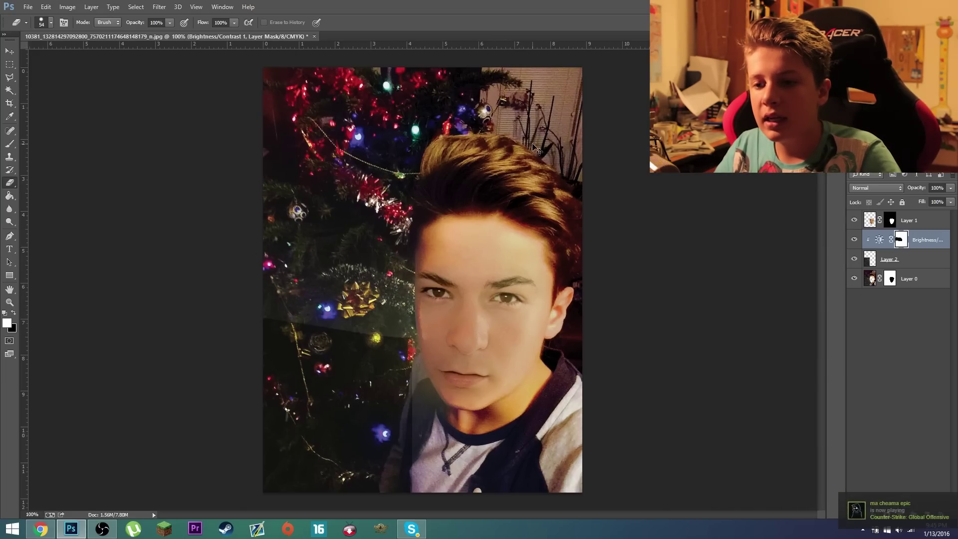
# Undo the mask erasing and switch to the second photo document.
pyautogui.hotkey('alt', 'BackSpace')
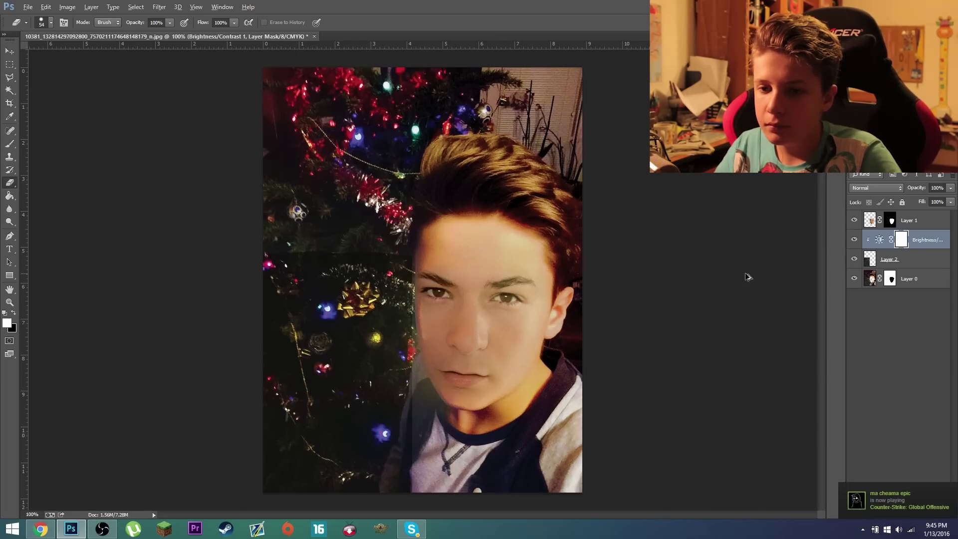
pyautogui.hotkey('alt', ']')
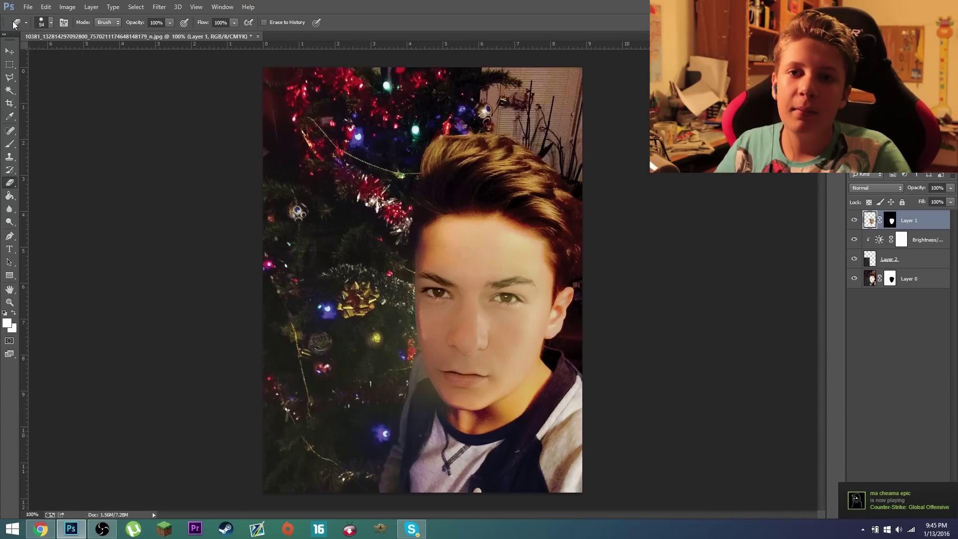
pyautogui.click(9, 51)
pyautogui.hotkey('ctrl', 'Tab')
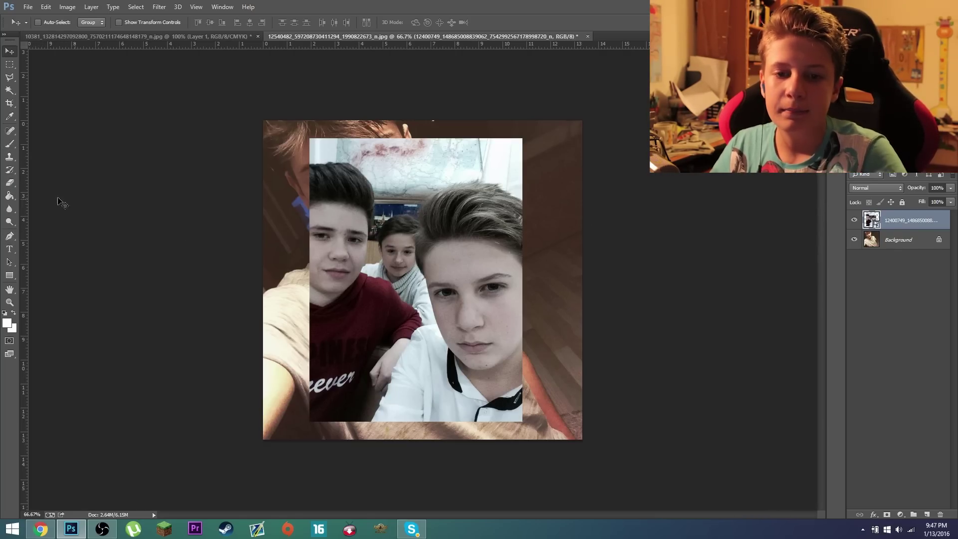
# Drag the pasted Layer 1 face onto the grey-T-shirt selfie's face.
pyautogui.moveTo(472, 362); pyautogui.dragTo(389, 262)
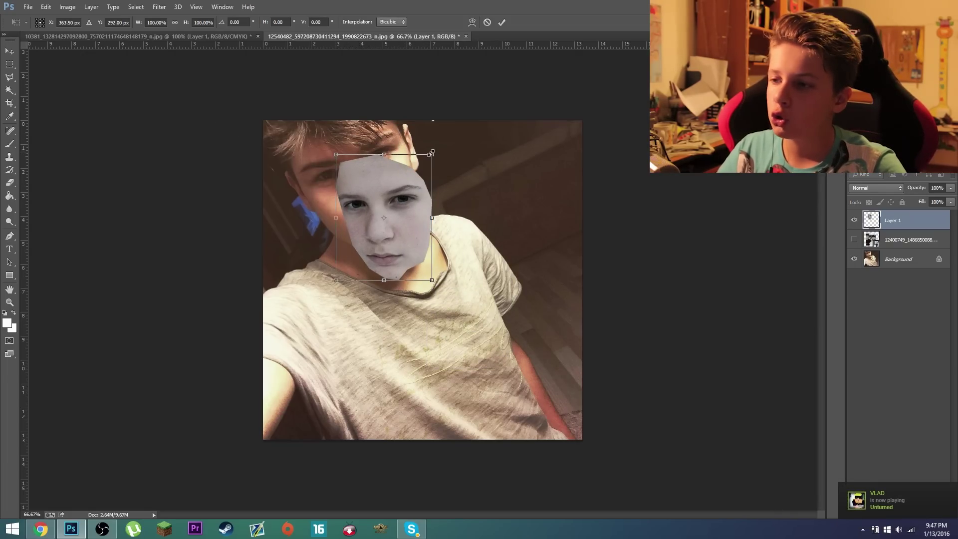
# Lower the face layer's opacity, then widen and move the face over the eyes.
pyautogui.click(951, 188)
pyautogui.moveTo(951, 200); pyautogui.dragTo(930, 201)
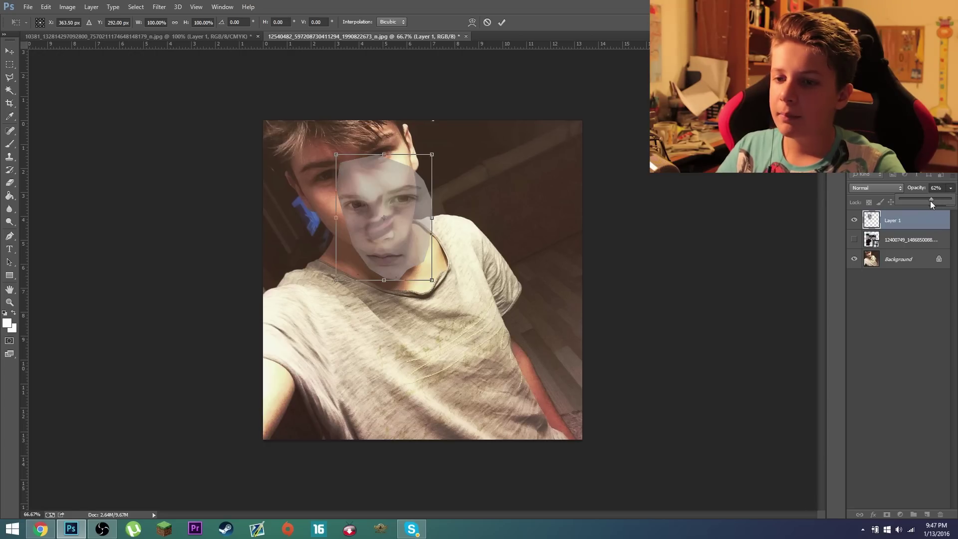
pyautogui.hotkey('ctrl', '+')
pyautogui.hotkey('ctrl', '+')
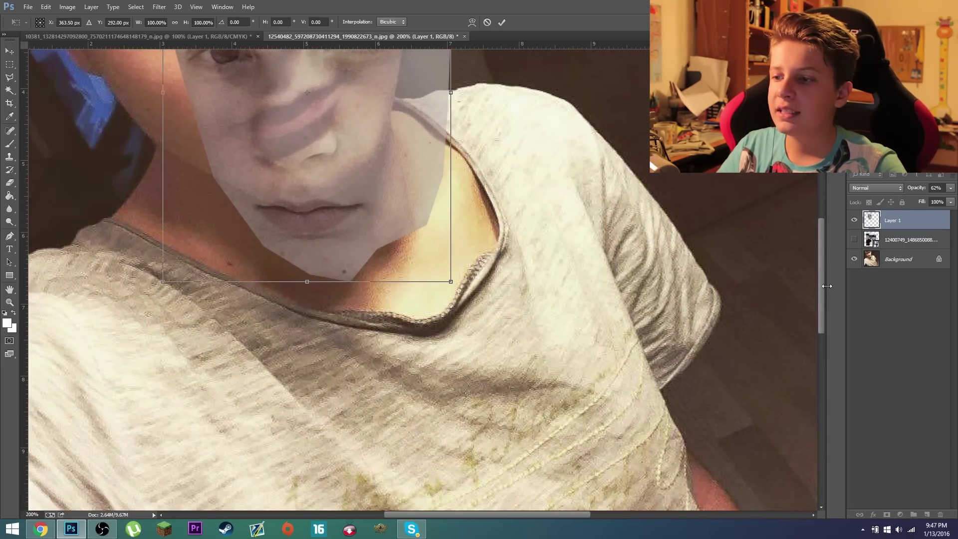
pyautogui.scroll(5, 454, 281)
pyautogui.scroll(-3, 821, 200)
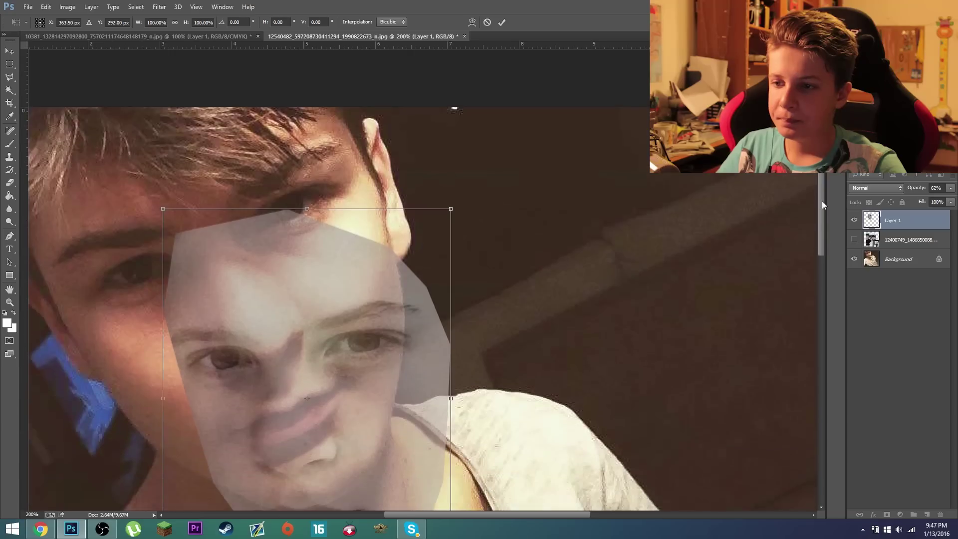
pyautogui.scroll(-2, 821, 215)
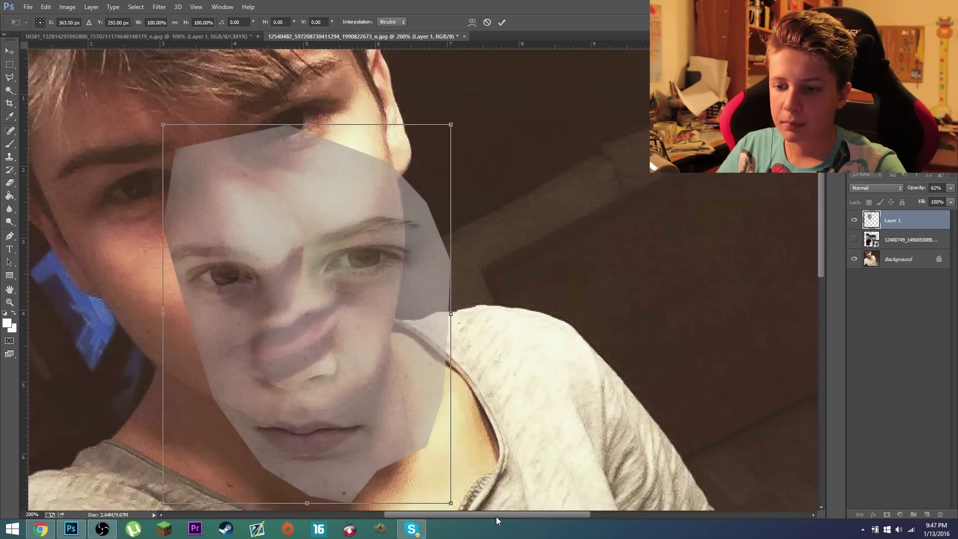
pyautogui.moveTo(433, 516)
pyautogui.mouseDown()
pyautogui.moveTo(412, 444)
pyautogui.moveTo(359, 408)
pyautogui.mouseUp()
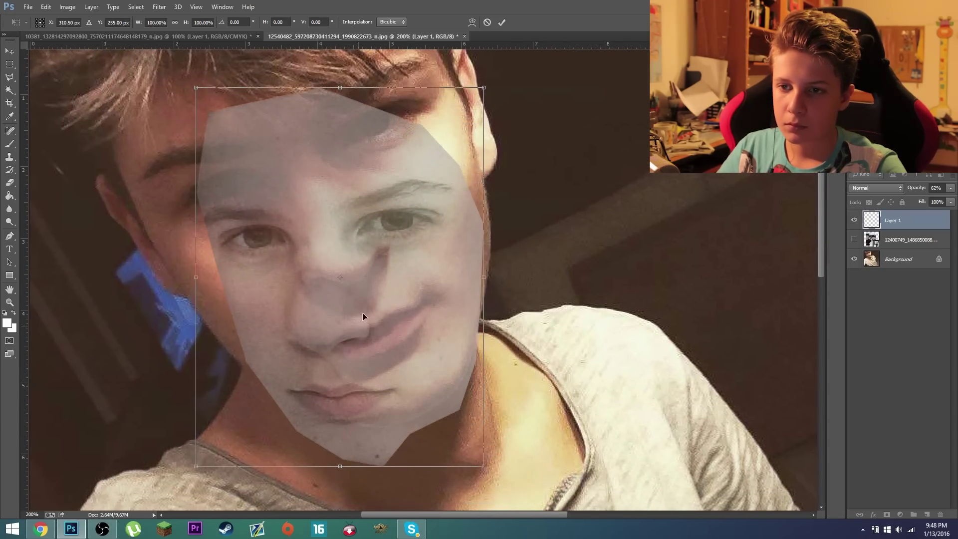
pyautogui.moveTo(490, 80); pyautogui.dragTo(435, 50)
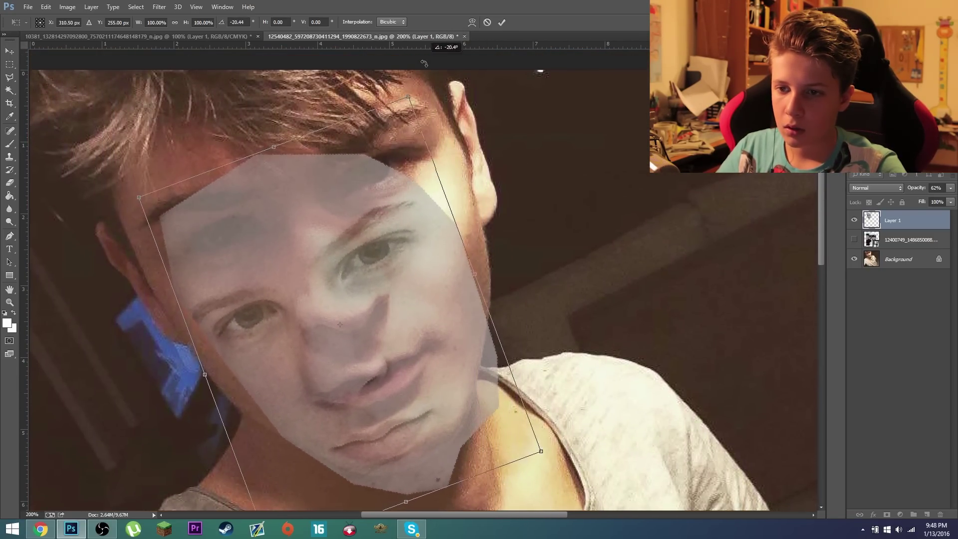
pyautogui.moveTo(375, 198); pyautogui.dragTo(320, 223)
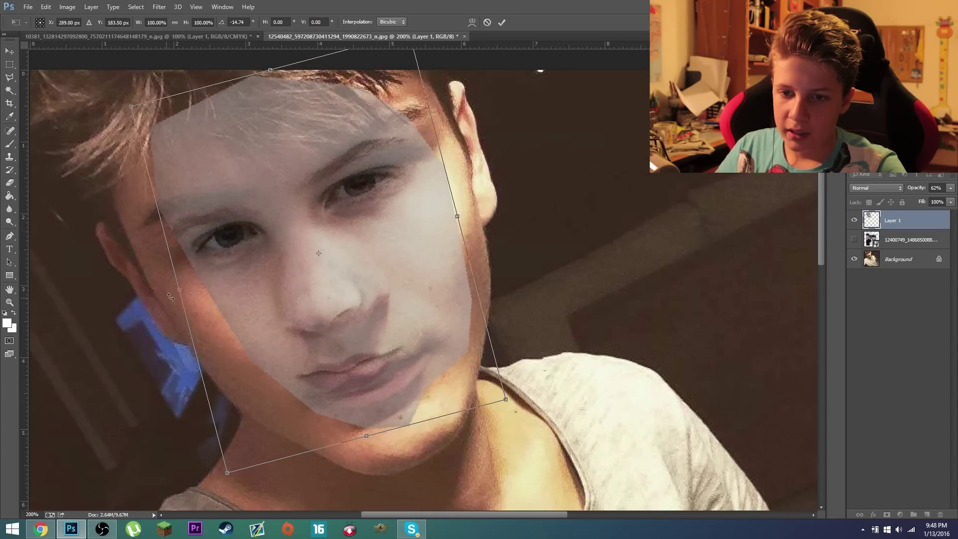
pyautogui.moveTo(185, 295); pyautogui.dragTo(145, 298)
pyautogui.moveTo(204, 304); pyautogui.dragTo(221, 289)
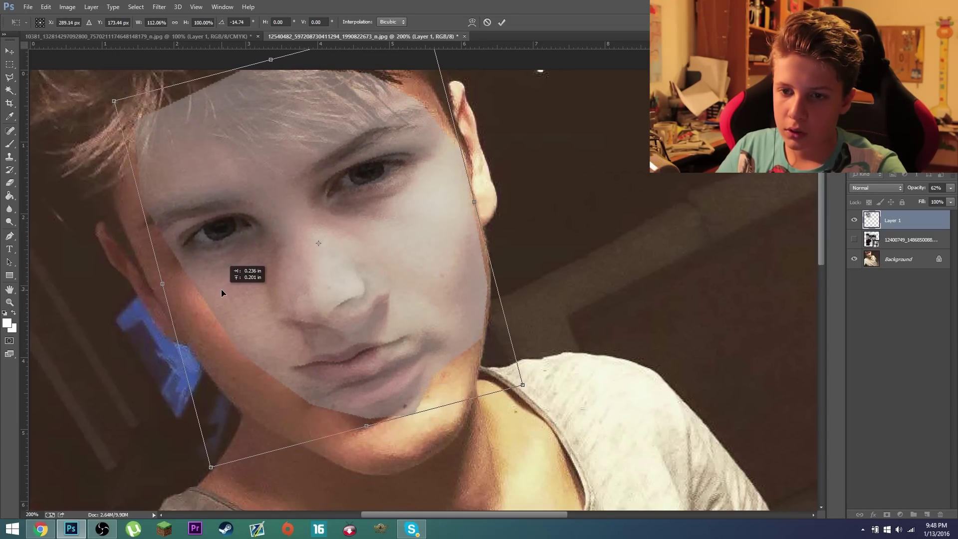
# Set opacity to 55%, widen, nudge and rotate the face to match the head tilt.
pyautogui.click(951, 188)
pyautogui.click(926, 200)
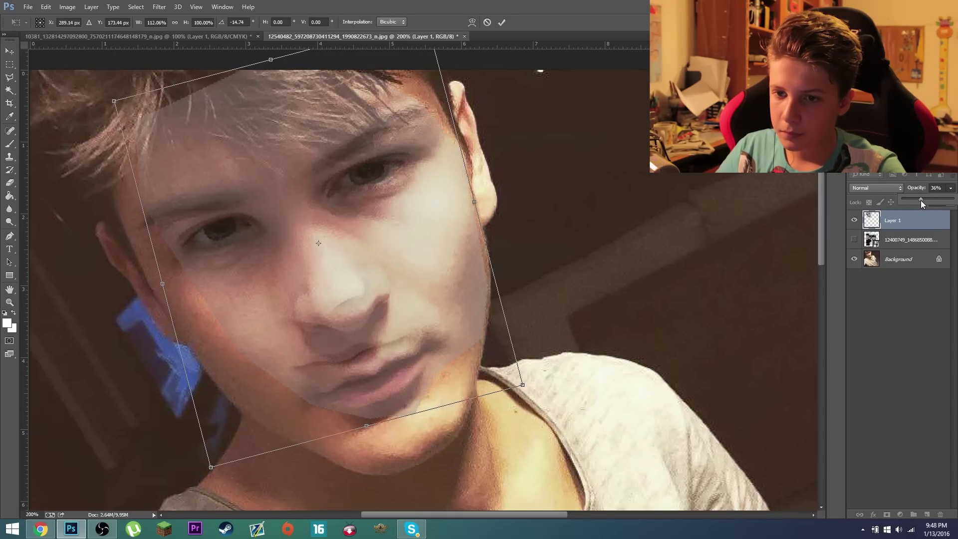
pyautogui.click(931, 199)
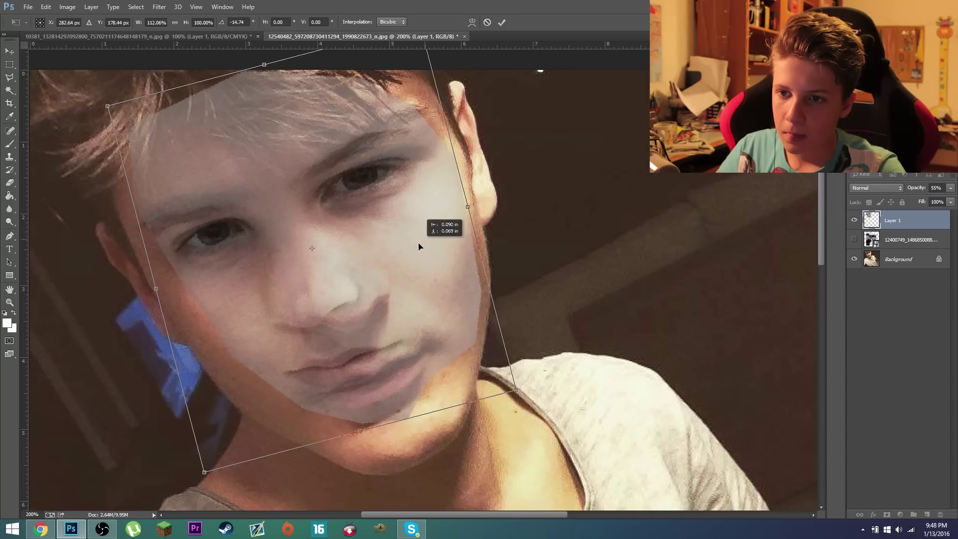
pyautogui.moveTo(419, 246); pyautogui.dragTo(428, 246)
pyautogui.moveTo(163, 285); pyautogui.dragTo(147, 292)
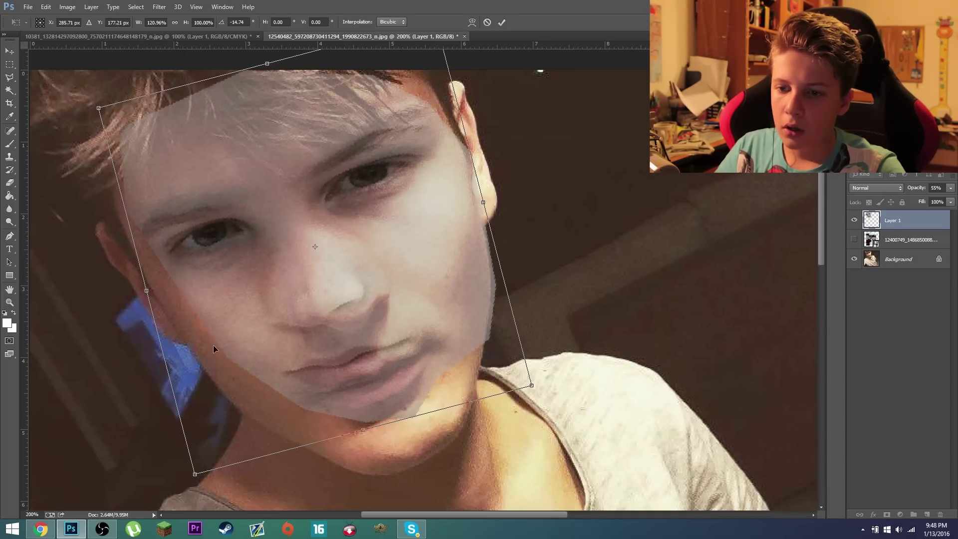
pyautogui.moveTo(358, 433); pyautogui.dragTo(381, 448)
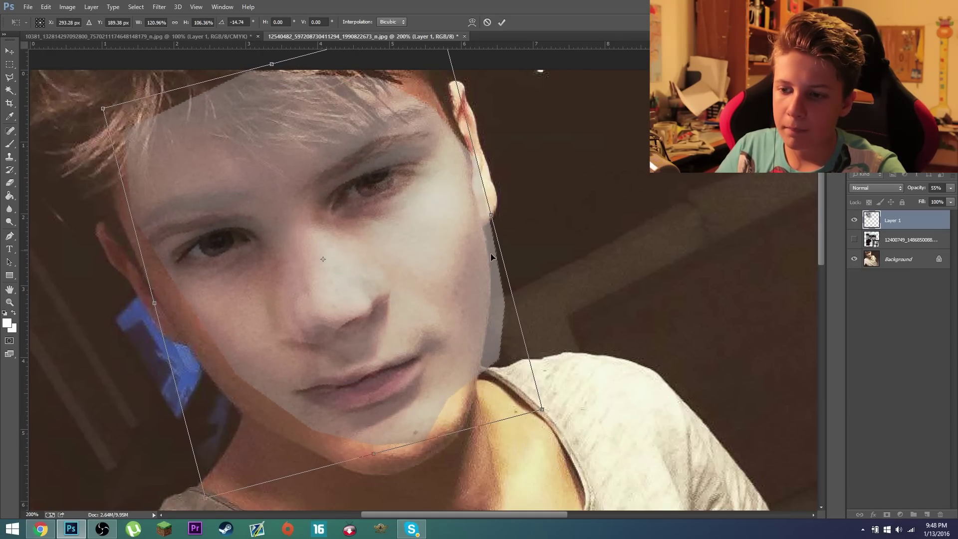
pyautogui.moveTo(557, 414); pyautogui.dragTo(561, 406)
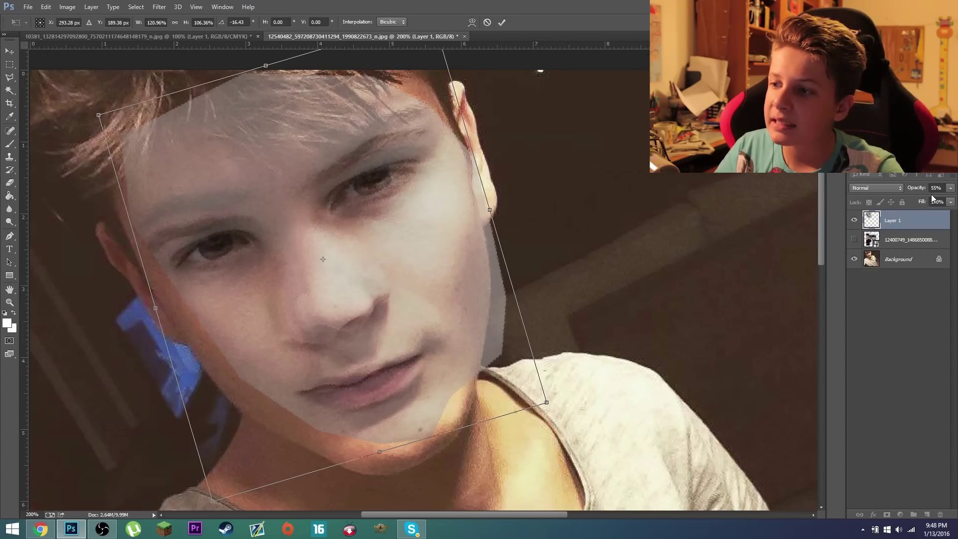
pyautogui.moveTo(155, 305); pyautogui.dragTo(149, 310)
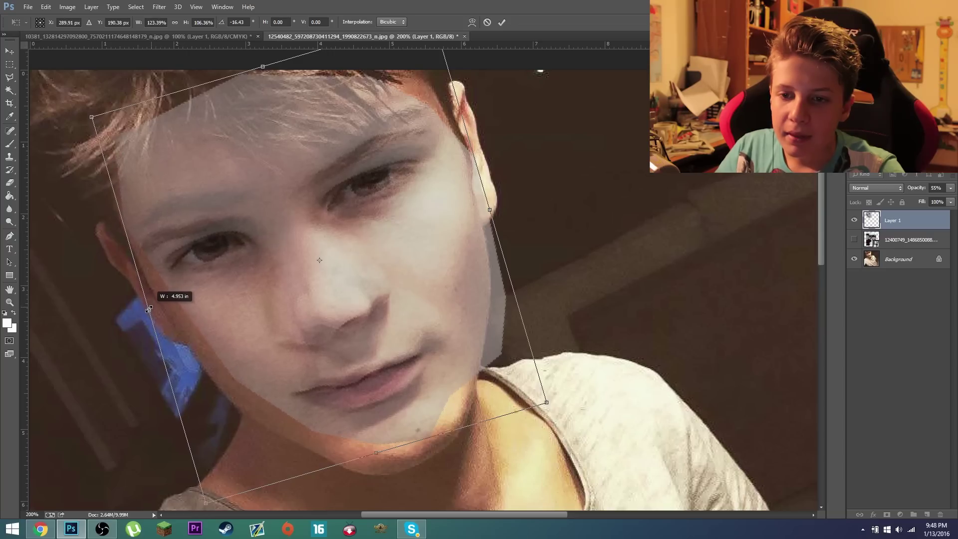
pyautogui.moveTo(494, 212); pyautogui.dragTo(499, 211)
# Stretch the face taller, nudge it down-right, and preview it at full opacity.
pyautogui.scroll(1, 275, 164)
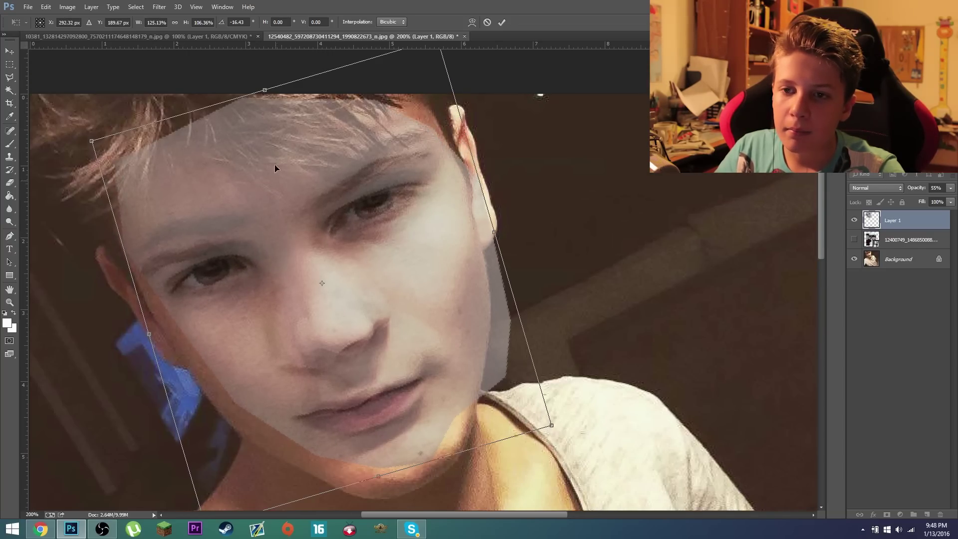
pyautogui.moveTo(266, 92); pyautogui.dragTo(260, 67)
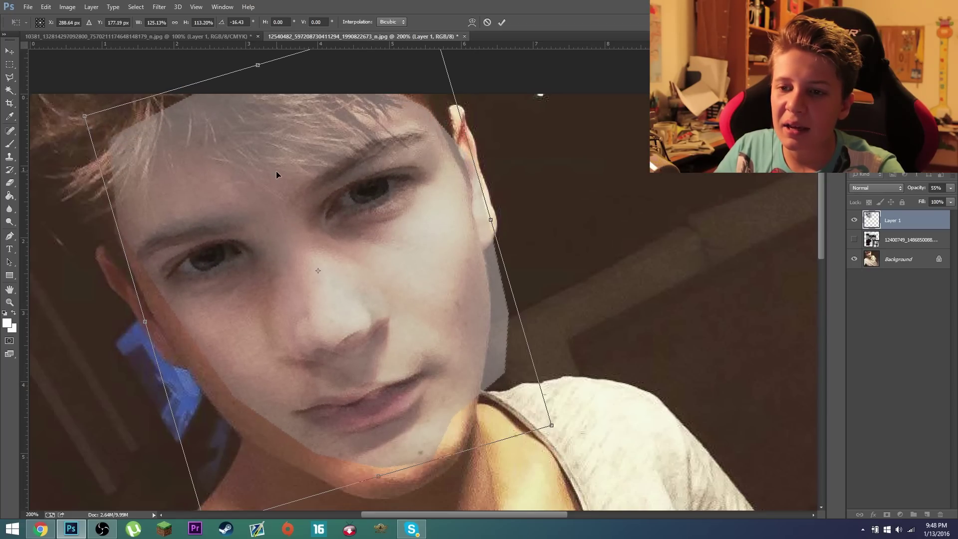
pyautogui.moveTo(277, 171); pyautogui.dragTo(279, 173)
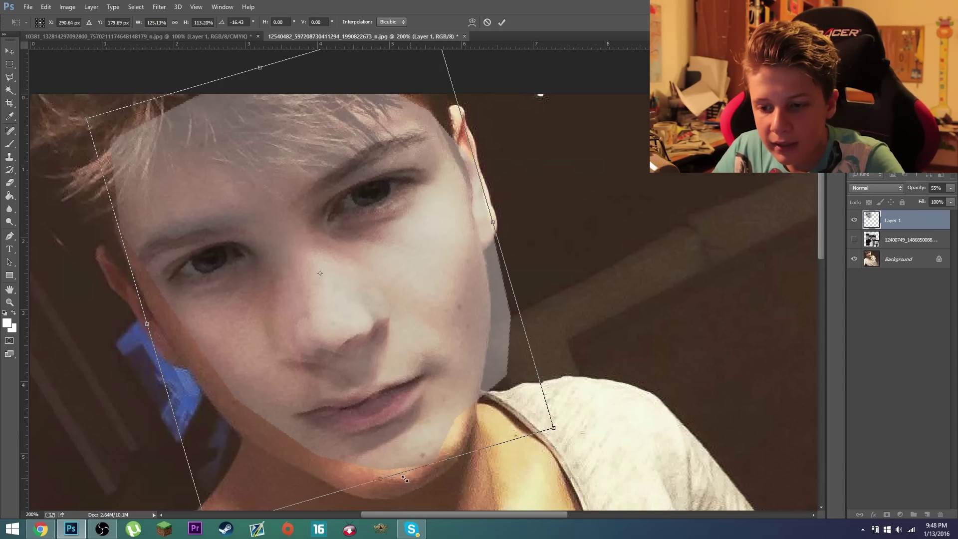
pyautogui.moveTo(373, 476); pyautogui.dragTo(384, 460)
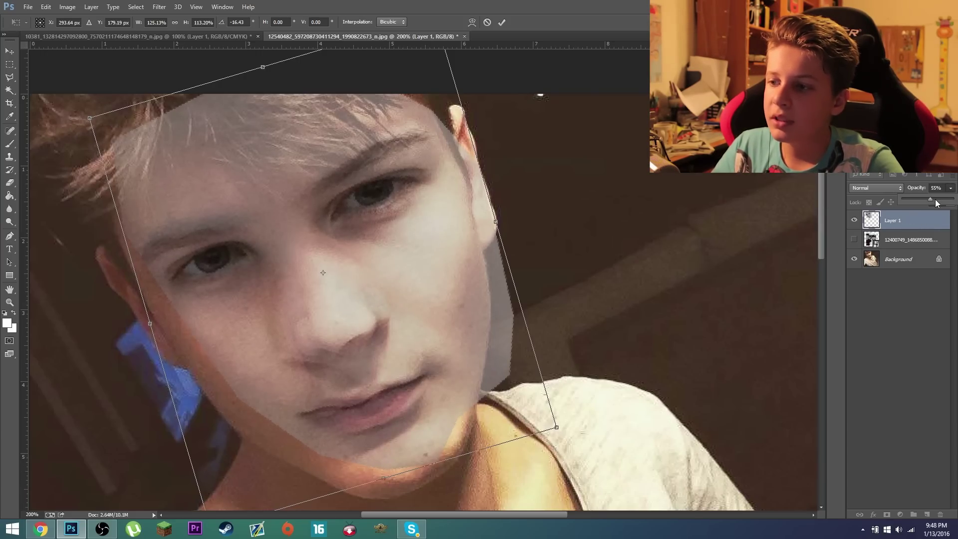
pyautogui.moveTo(951, 192)
pyautogui.mouseDown()
pyautogui.moveTo(711, 252)
pyautogui.moveTo(841, 226)
pyautogui.mouseUp()
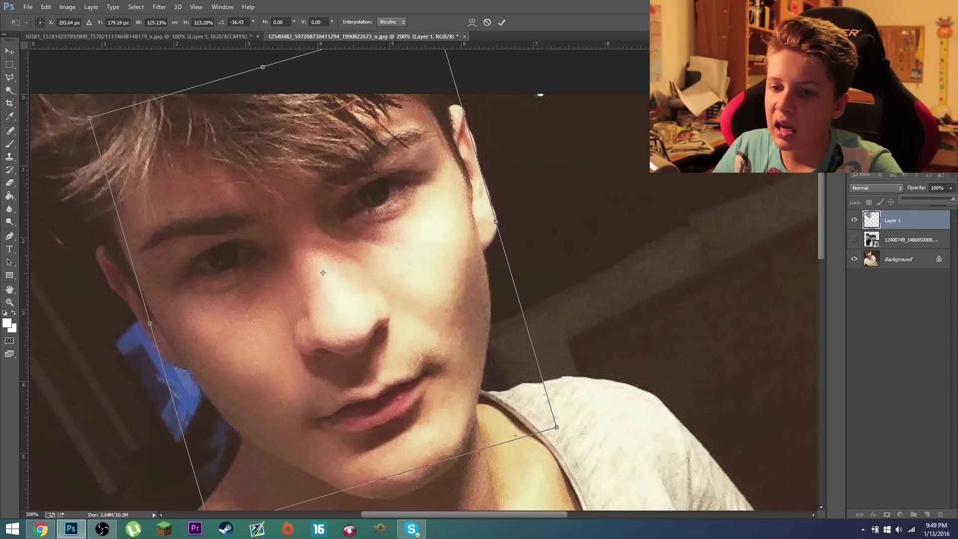
pyautogui.moveTo(909, 218)
pyautogui.mouseDown()
pyautogui.moveTo(950, 211)
pyautogui.moveTo(949, 187)
pyautogui.mouseUp()
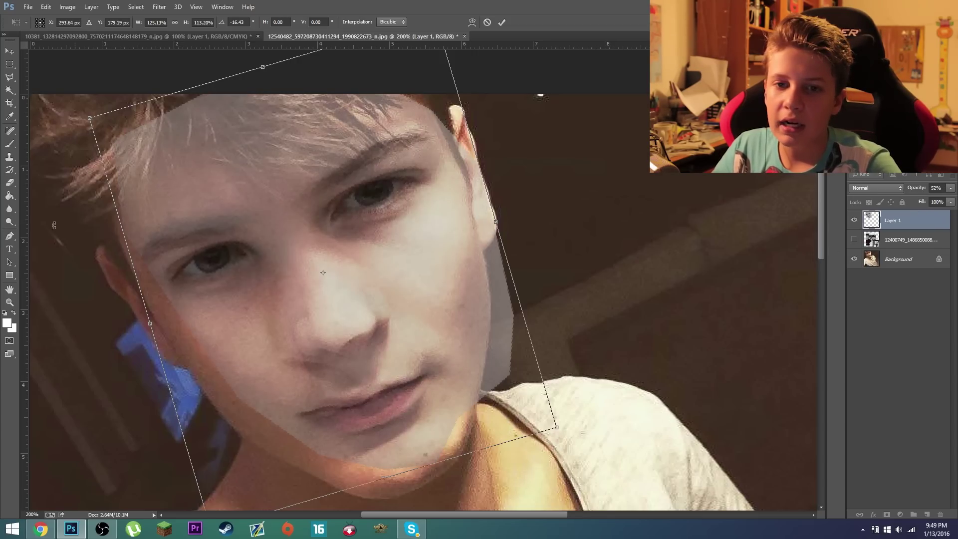
pyautogui.scroll(-1, 449, 279)
pyautogui.click(10, 182)
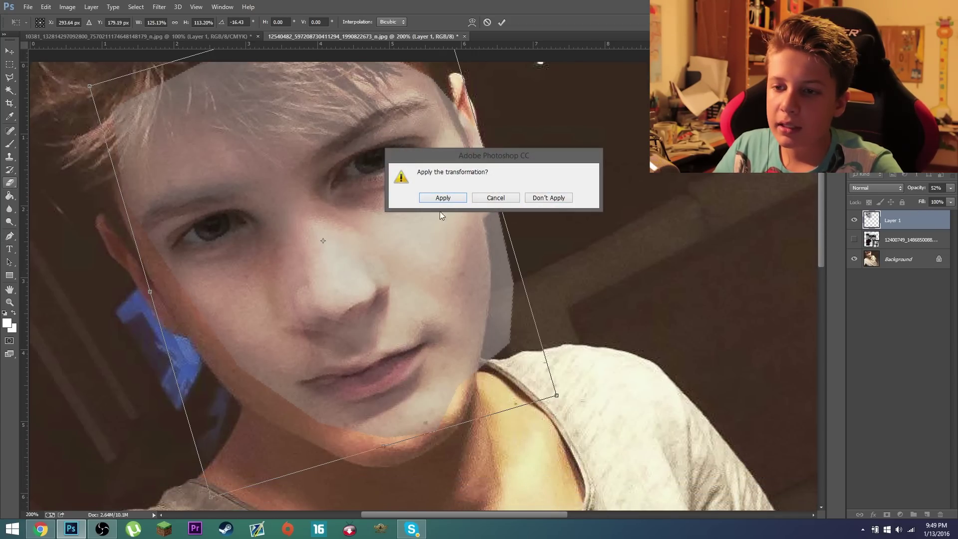
# Apply the transform, erase the face edges along jaw and neck, and restore Layer 1 opacity.
pyautogui.click(440, 197)
pyautogui.moveTo(516, 375)
pyautogui.mouseDown()
pyautogui.moveTo(522, 265)
pyautogui.moveTo(500, 369)
pyautogui.mouseUp()
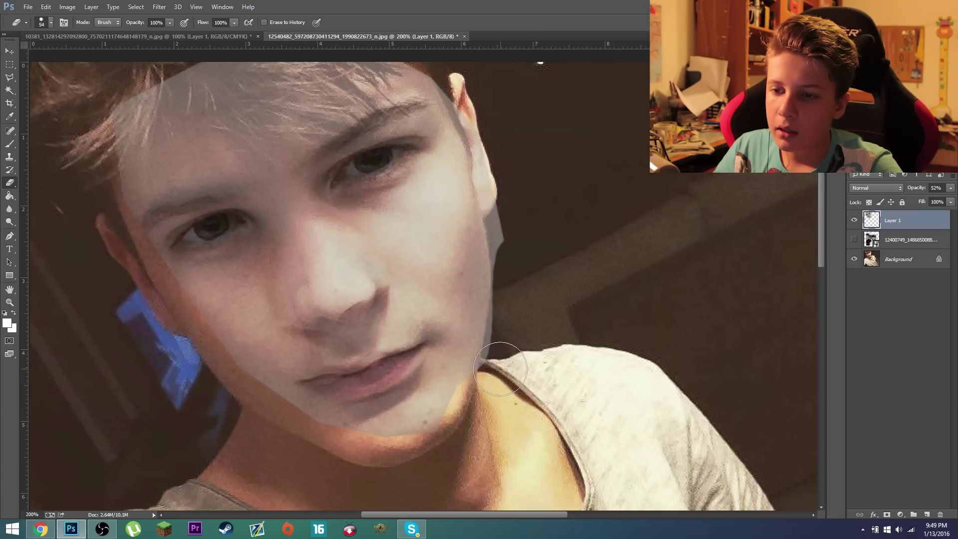
pyautogui.moveTo(486, 415)
pyautogui.mouseDown()
pyautogui.moveTo(507, 178)
pyautogui.moveTo(474, 114)
pyautogui.moveTo(434, 65)
pyautogui.moveTo(408, 50)
pyautogui.mouseUp()
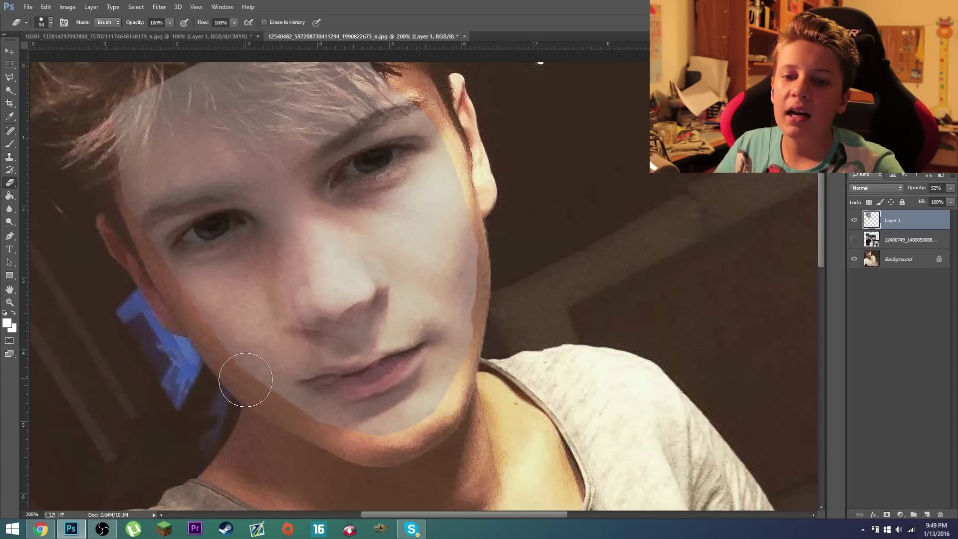
pyautogui.scroll(2, 264, 404)
pyautogui.scroll(-1, 299, 399)
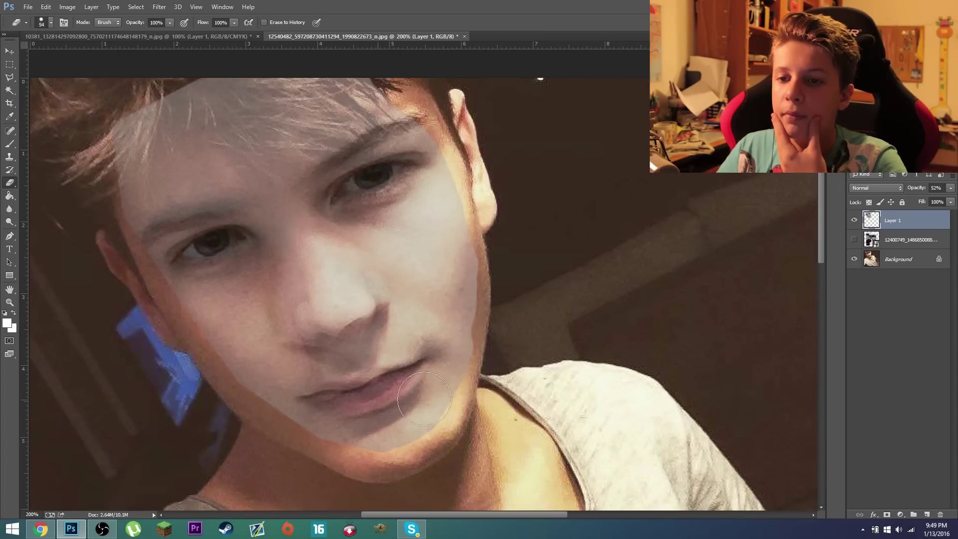
pyautogui.scroll(1, 609, 334)
pyautogui.scroll(-1, 606, 333)
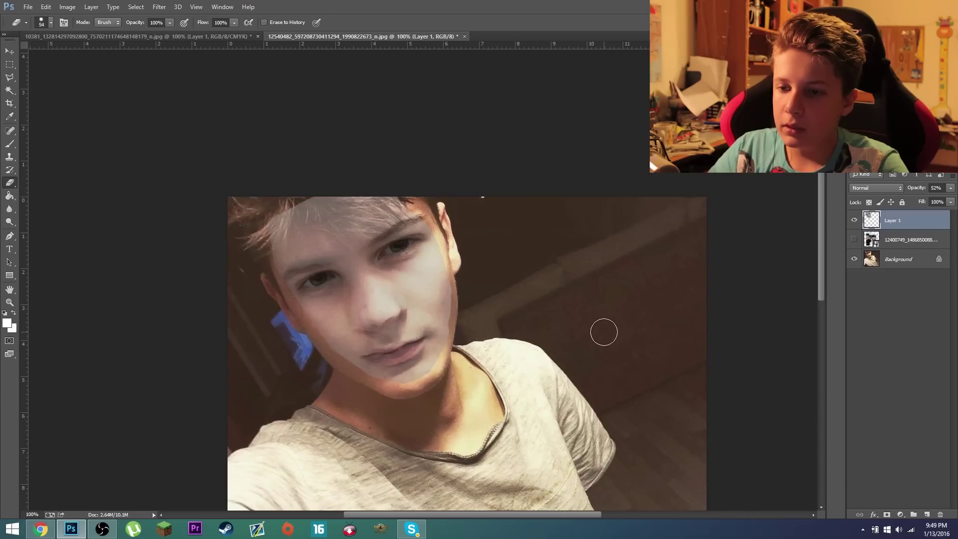
pyautogui.click(943, 188)
# Load the pasted face's selection, unlock the Background as Layer 0, and select it.
pyautogui.moveTo(919, 199); pyautogui.dragTo(953, 199)
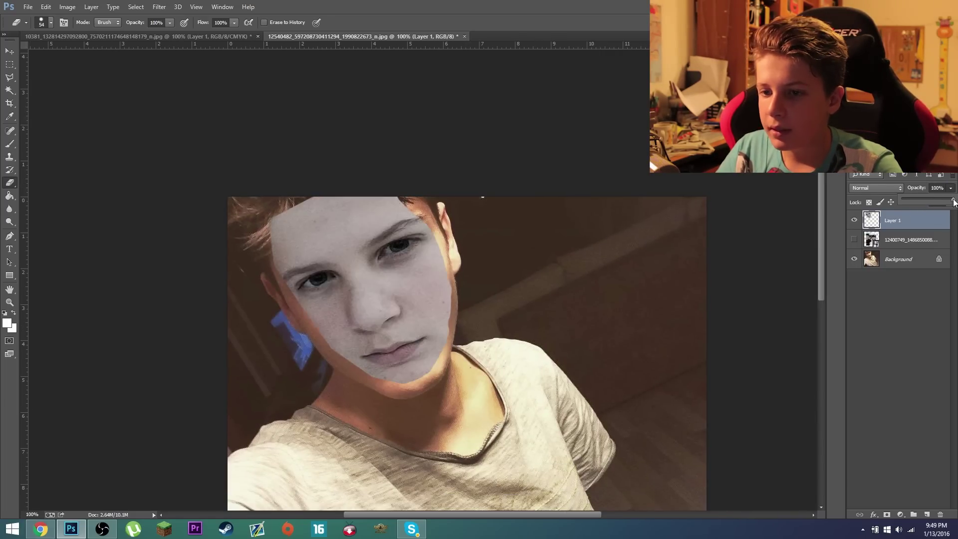
pyautogui.scroll(-2, 594, 344)
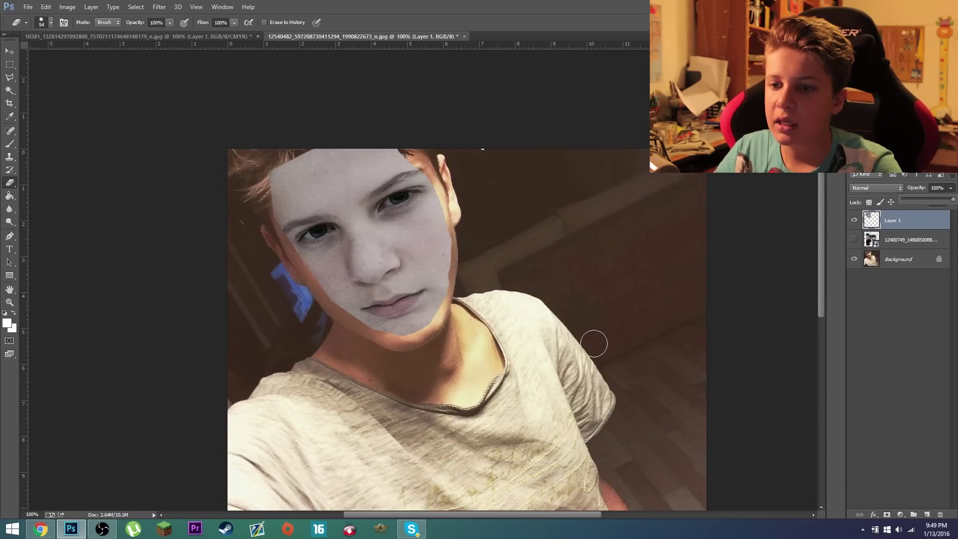
pyautogui.keyDown('ctrl'); pyautogui.click(872, 220); pyautogui.keyUp('ctrl')
pyautogui.doubleClick(898, 260)
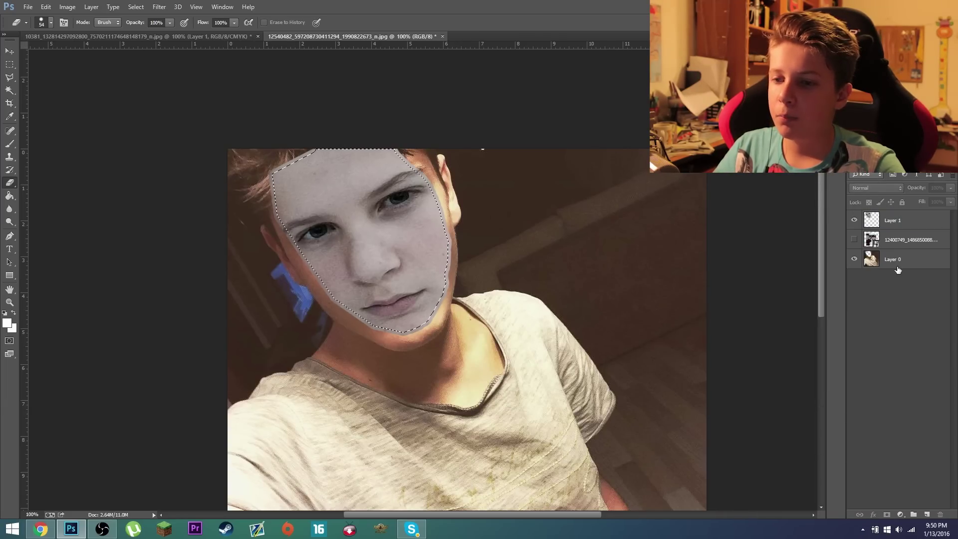
pyautogui.click(898, 270)
# Select Layer 0 and Layer 1 together and apply Edit > Auto-Blend Layers.
pyautogui.scroll(-2, 503, 406)
pyautogui.scroll(1, 152, 269)
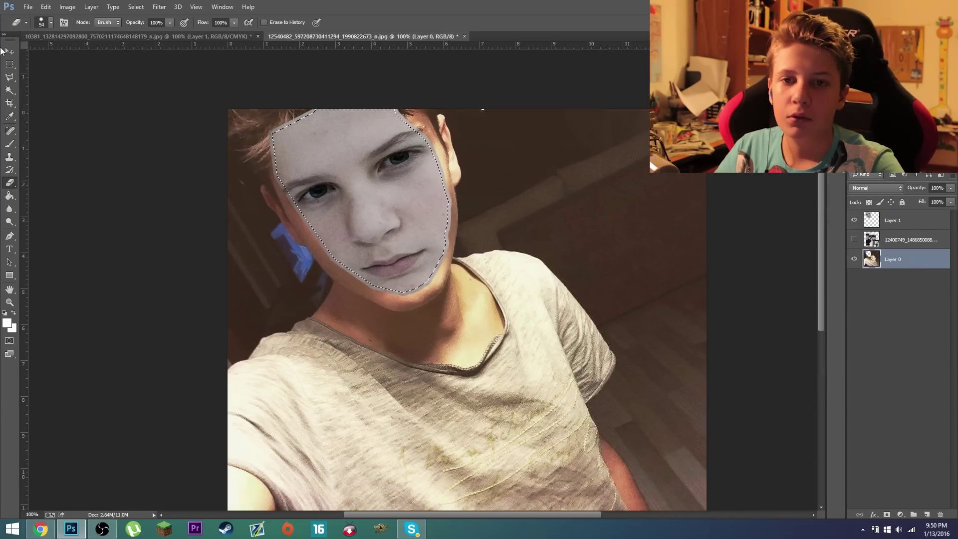
pyautogui.click(28, 7)
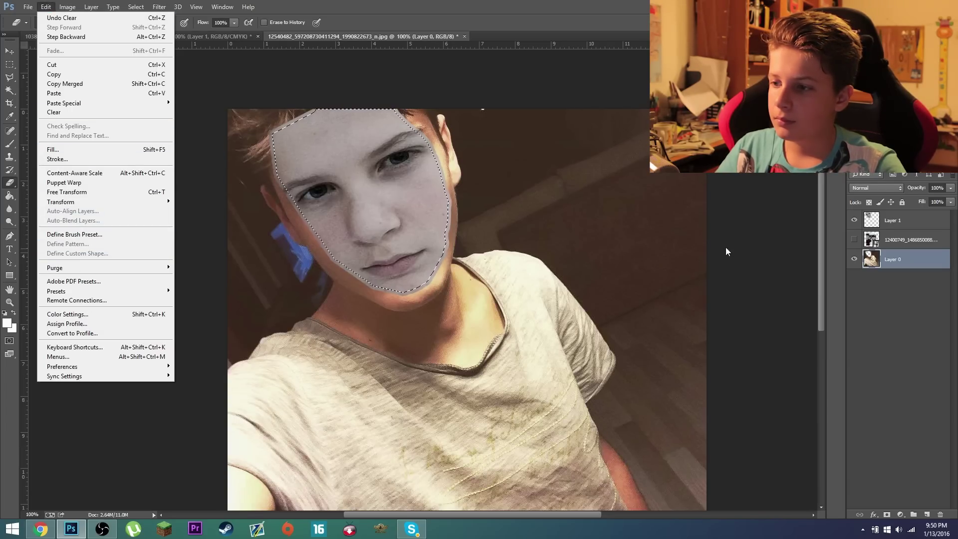
pyautogui.keyDown('ctrl'); pyautogui.click(893, 220); pyautogui.keyUp('ctrl')
pyautogui.click(45, 7)
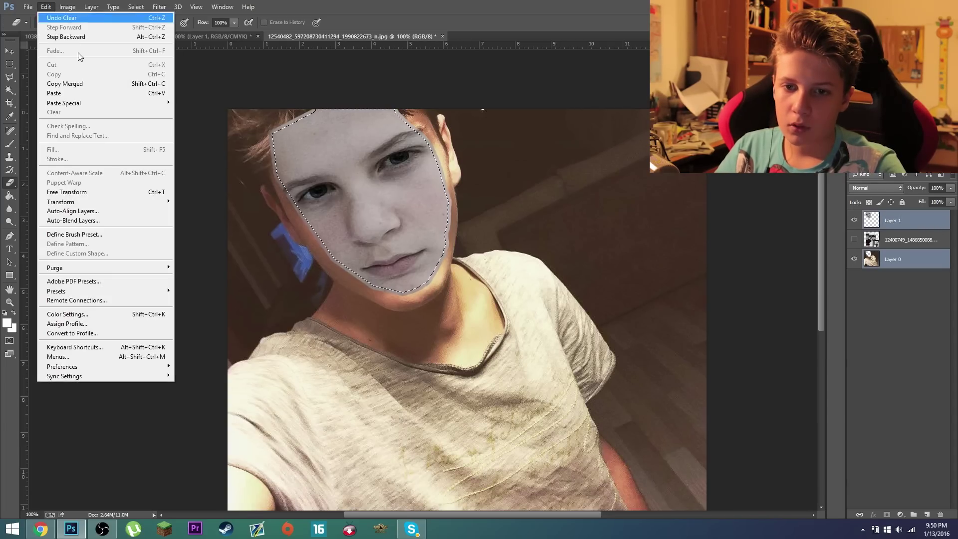
pyautogui.click(75, 220)
pyautogui.click(525, 150)
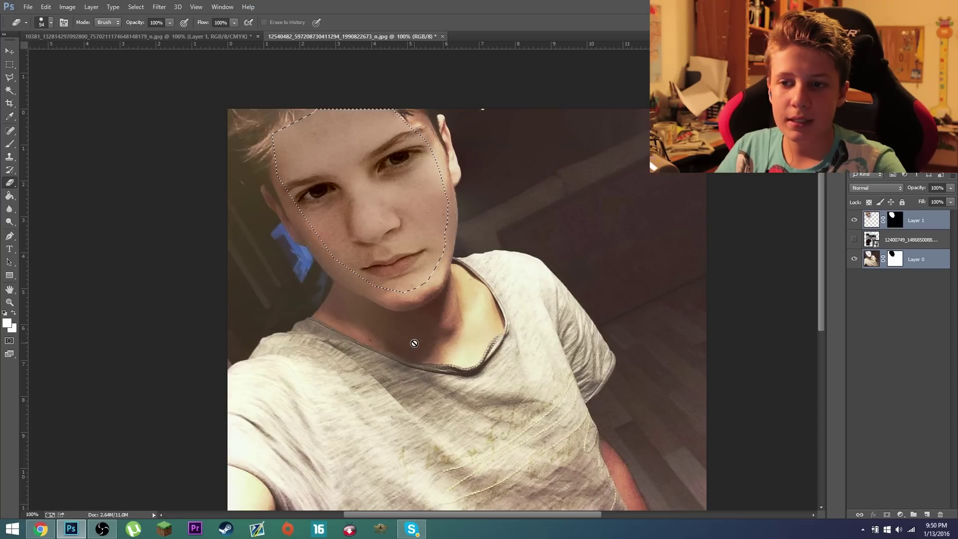
# Clear the face selection with the Marquee tool and dismiss the no-pixels-selected warning.
pyautogui.click(10, 65)
pyautogui.moveTo(152, 186); pyautogui.dragTo(152, 188)
pyautogui.click(457, 198)
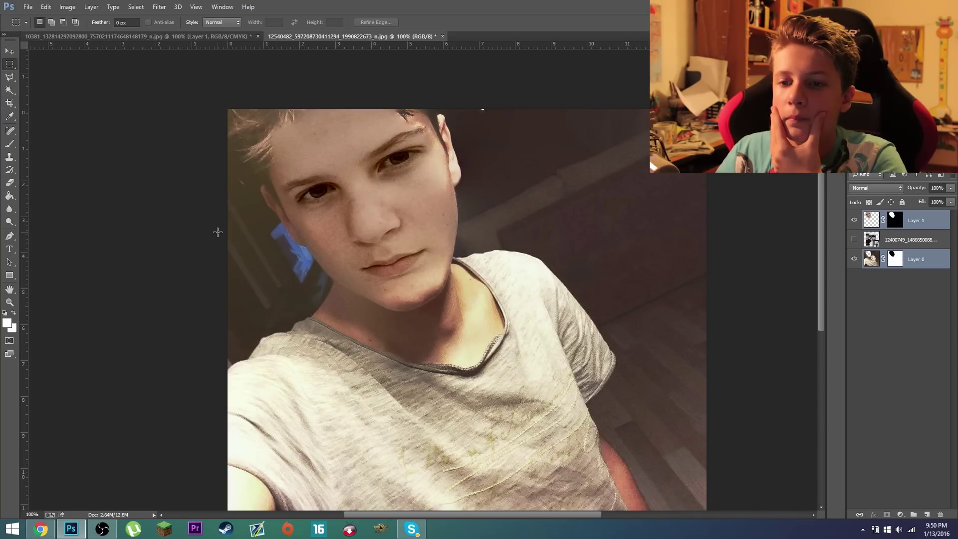
pyautogui.scroll(-1, 232, 245)
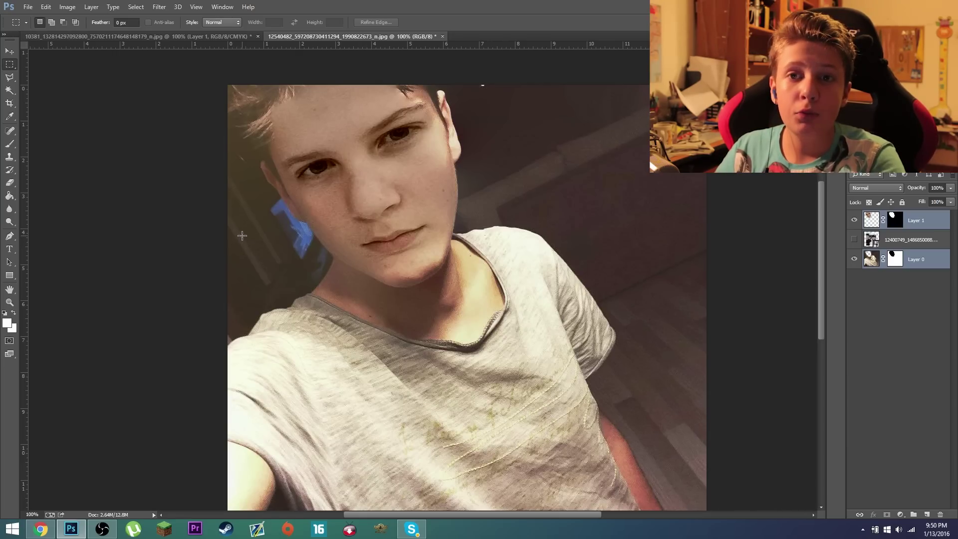
# Use the Pen tool to place a path point at the shirt collar.
pyautogui.press('p')
pyautogui.scroll(-1, 483, 232)
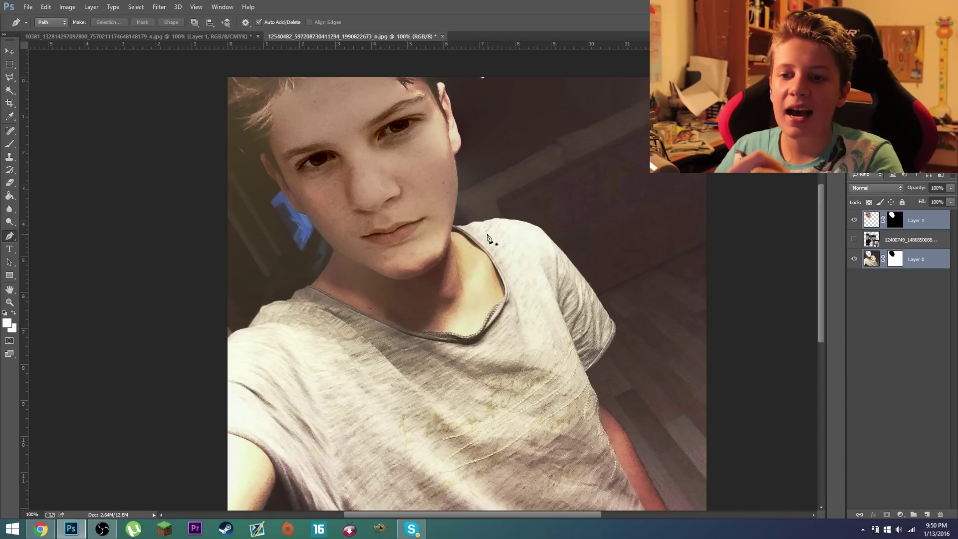
pyautogui.scroll(1, 457, 366)
pyautogui.scroll(-2, 481, 379)
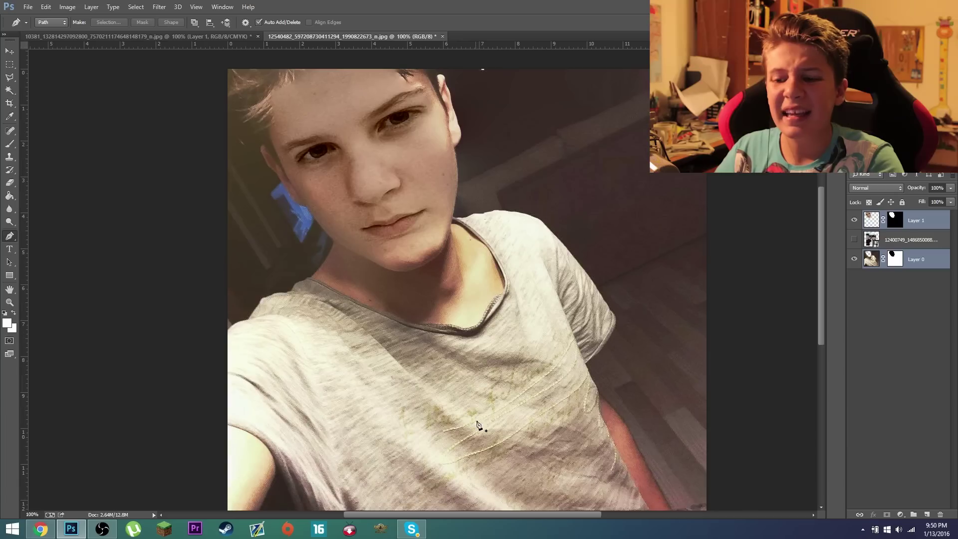
pyautogui.scroll(1, 471, 349)
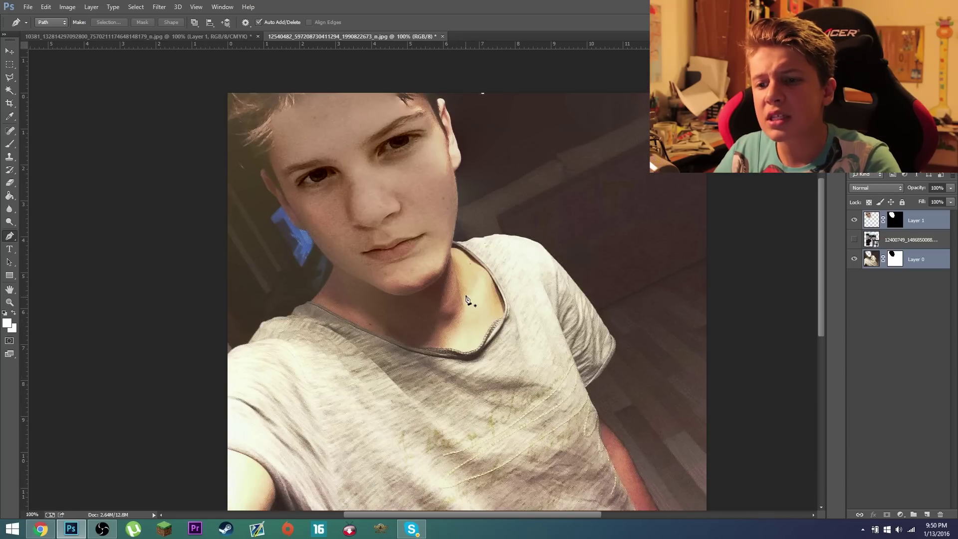
pyautogui.click(455, 244)
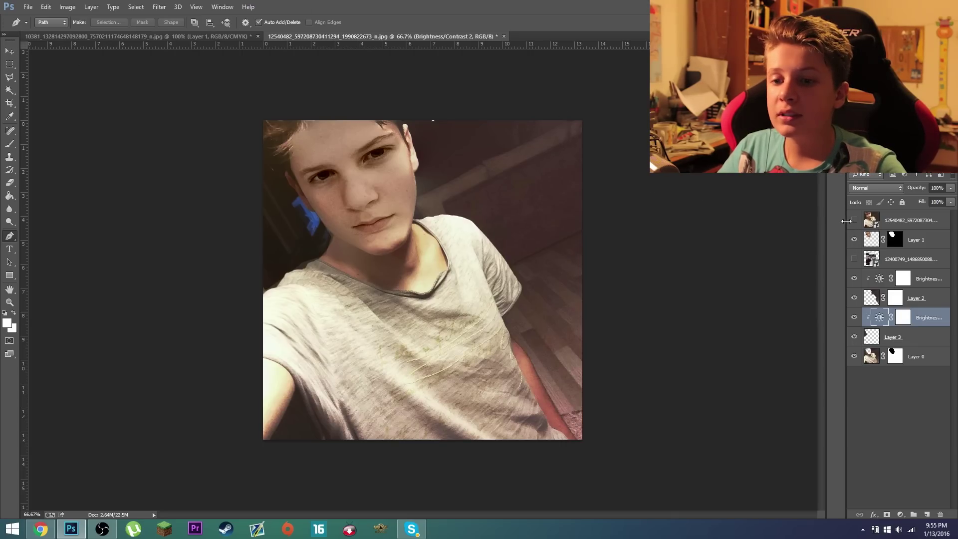
# Toggle the top layer's visibility to compare the original and swapped faces.
pyautogui.click(854, 220)
pyautogui.click(854, 220)
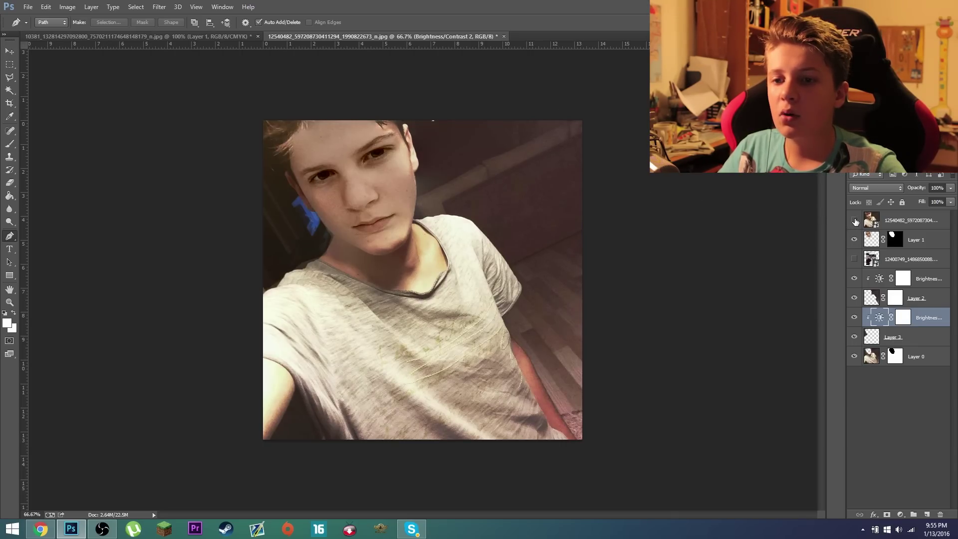
pyautogui.click(855, 221)
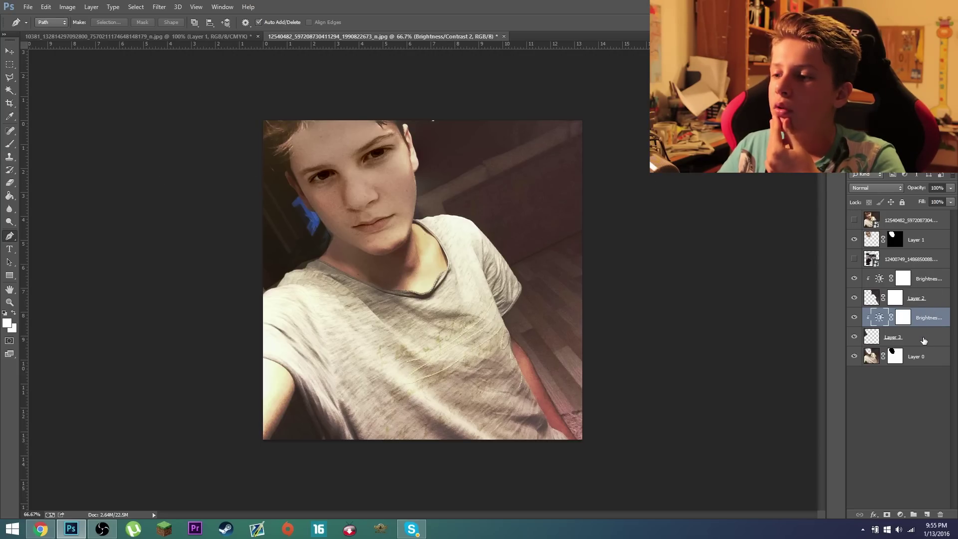
# Make Layer 1 active, pick the Eraser, then switch to the Christmas-tree selfie.
pyautogui.click(947, 263)
pyautogui.click(919, 242)
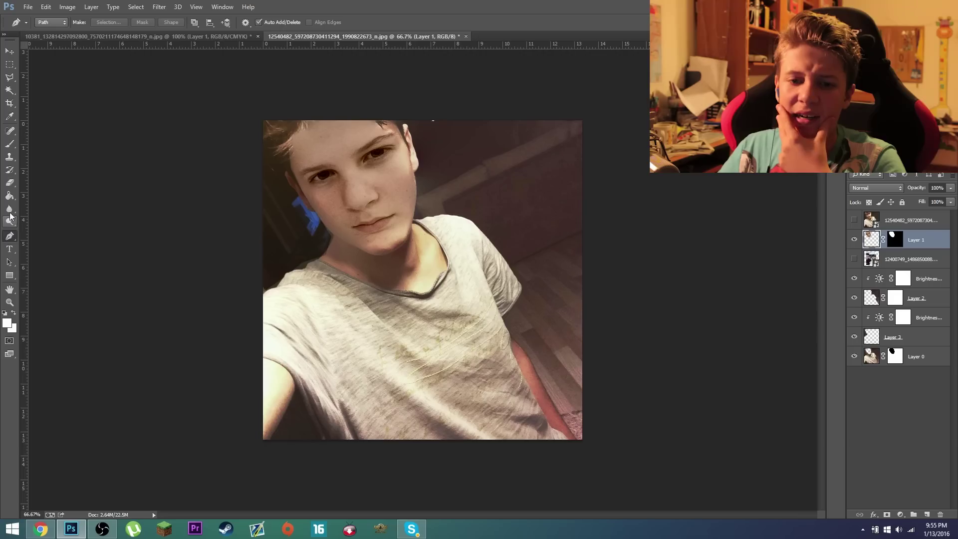
pyautogui.click(10, 182)
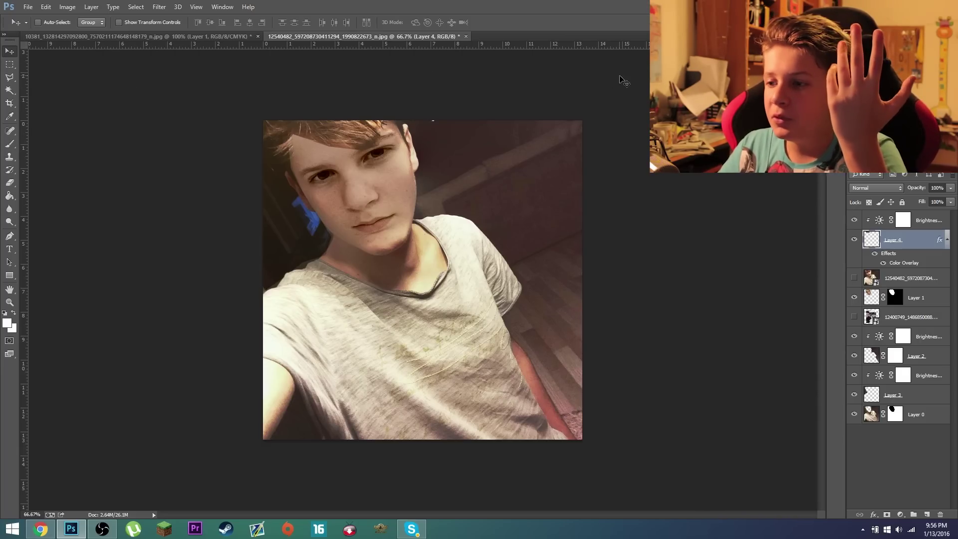
pyautogui.click(160, 40)
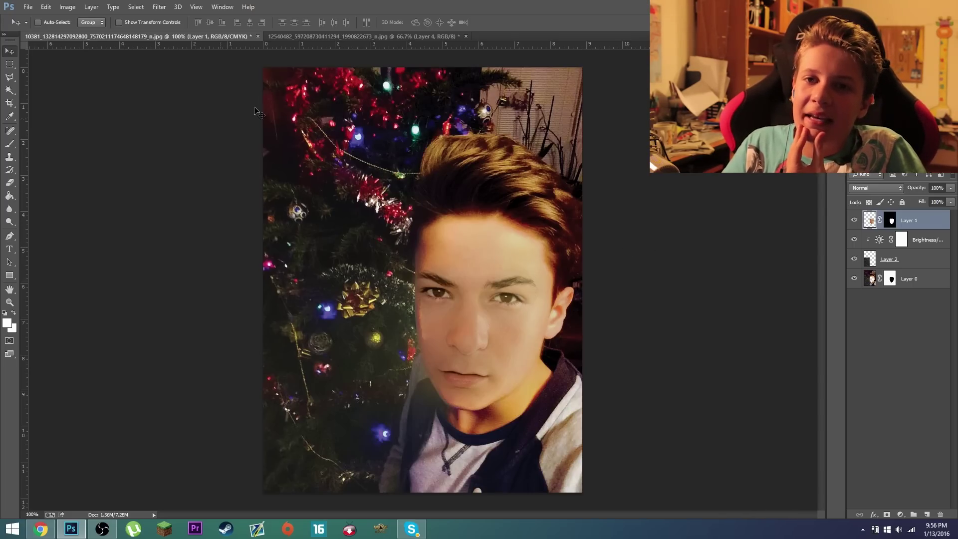
# Switch back to the 12540482 grey-T-shirt selfie document.
pyautogui.click(289, 35)
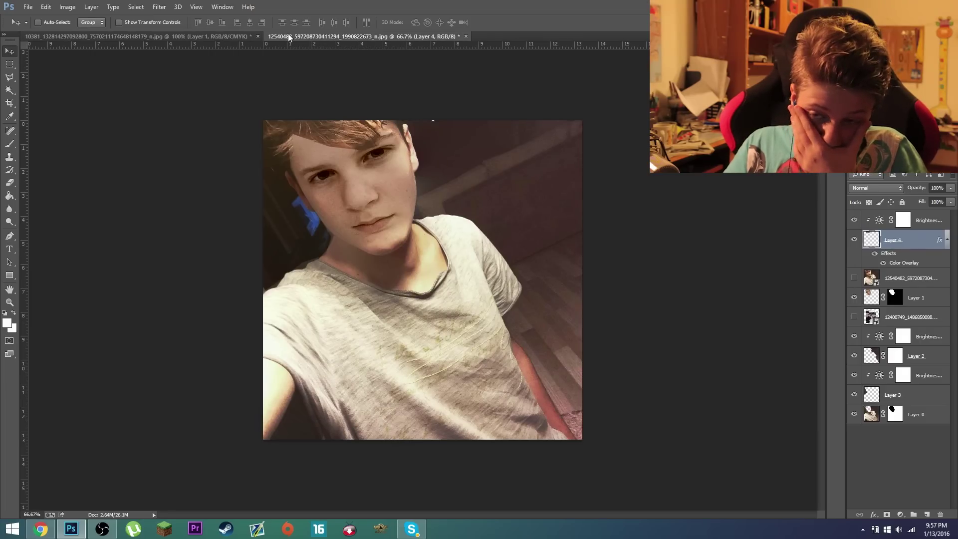